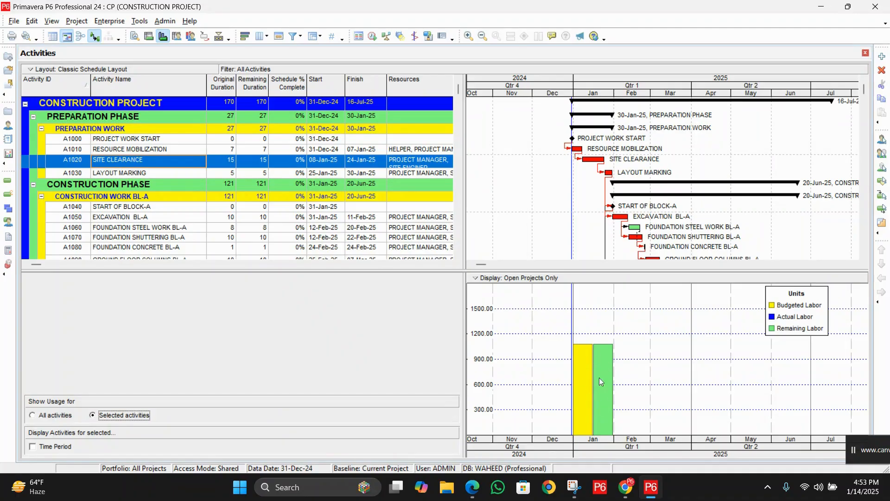
Step: Check the January 2025 budgeted, actual and remaining labor units for the SITE CLEARANCE activity in the usage profile
{"action": "double_click", "coordinate": [587, 356]}
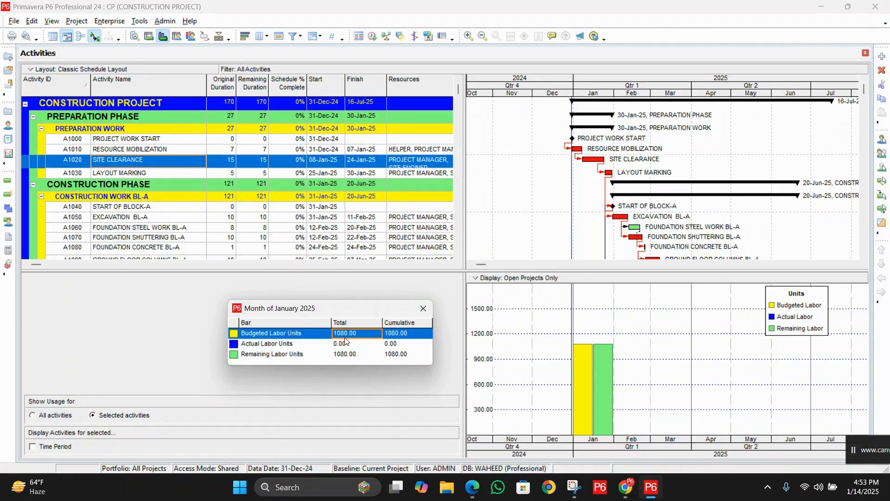
{"action": "left_click", "coordinate": [424, 308]}
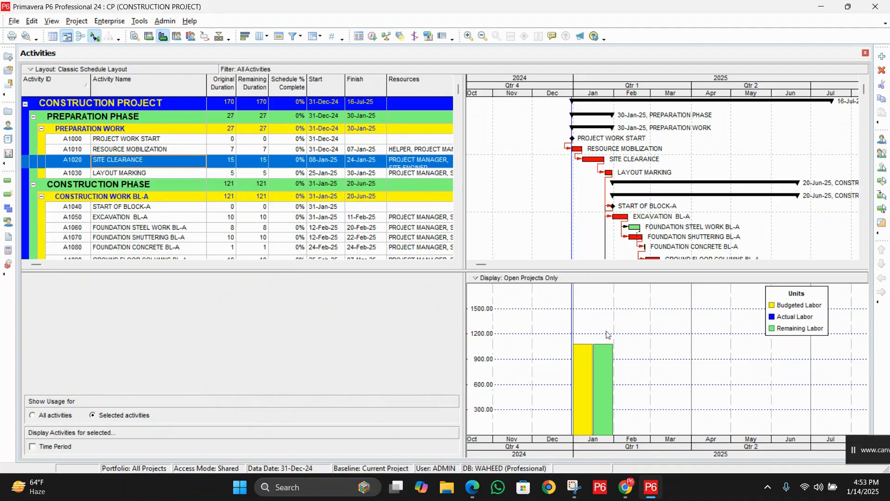
Step: Zoom the timescale in to individual days around SITE CLEARANCE and move the histogram legend away from the bars
{"action": "left_click", "coordinate": [469, 36]}
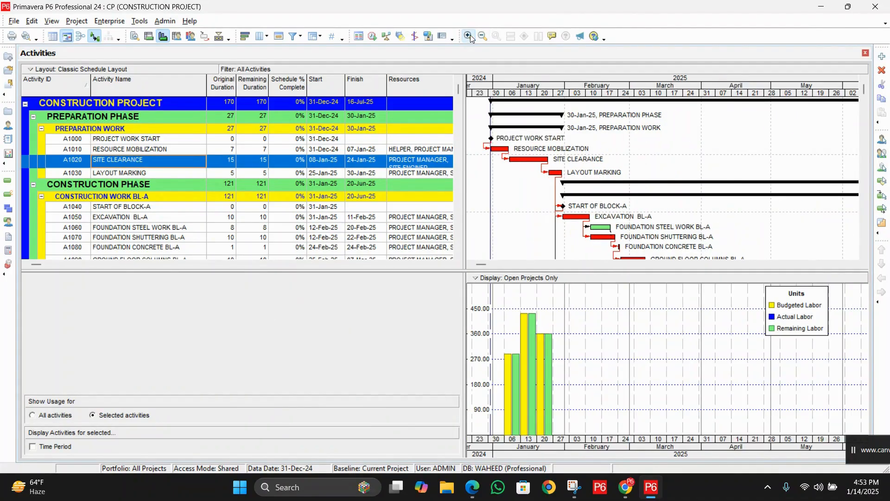
{"action": "left_click", "coordinate": [472, 263]}
{"action": "left_click", "coordinate": [473, 263]}
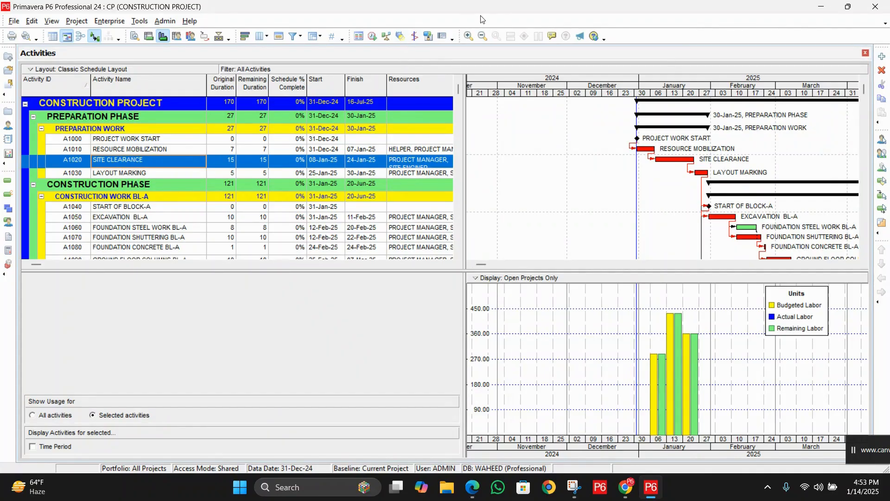
{"action": "left_click", "coordinate": [469, 37]}
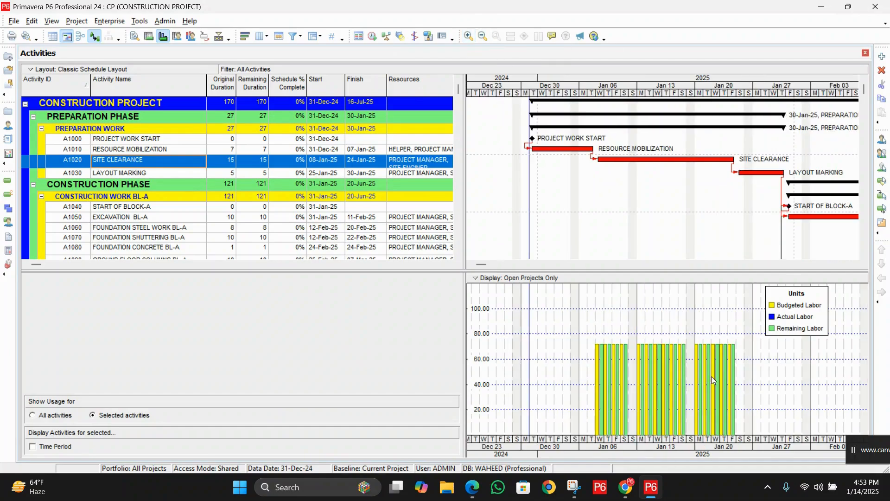
{"action": "left_click", "coordinate": [469, 37]}
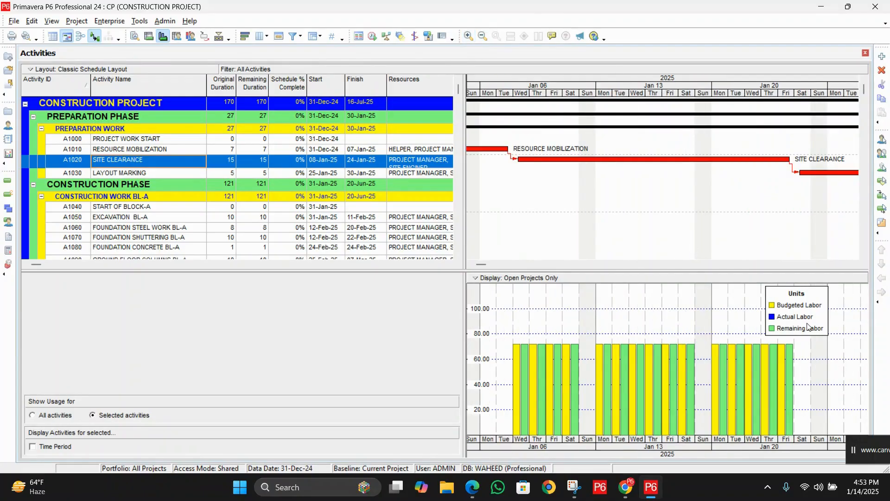
{"action": "left_click_drag", "start_coordinate": [810, 328], "coordinate": [826, 310]}
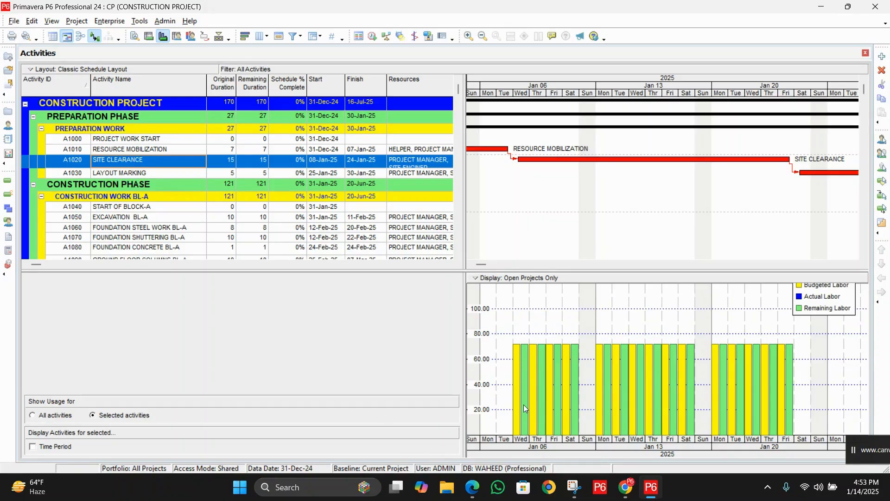
Step: Check SITE CLEARANCE's original duration and its daily and cumulative budgeted labor units for Wed Jan 08
{"action": "left_click", "coordinate": [226, 163]}
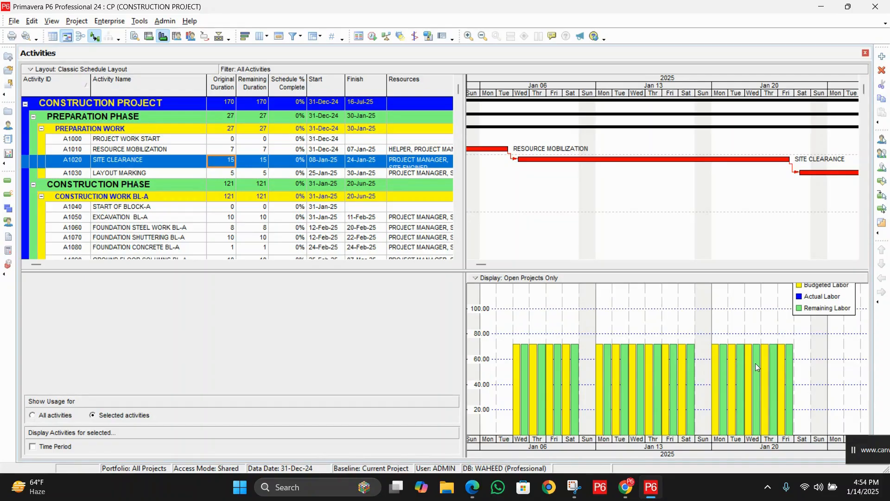
{"action": "double_click", "coordinate": [522, 362]}
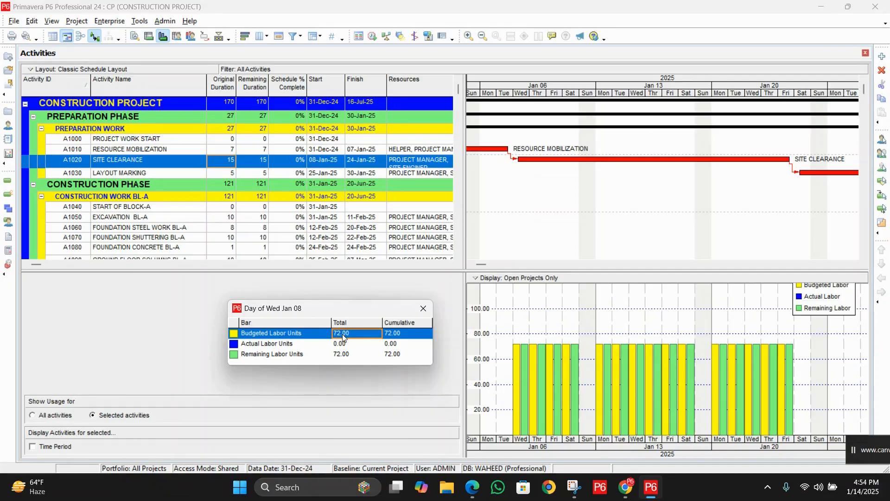
{"action": "left_click", "coordinate": [405, 337]}
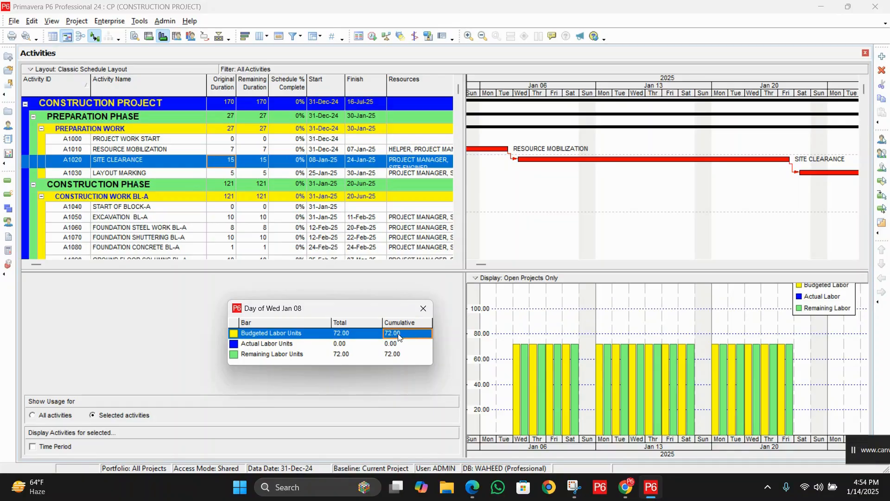
{"action": "left_click", "coordinate": [423, 314]}
Step: Compare the daily and cumulative budgeted labor units of SITE CLEARANCE for Thu Jan 09 and Fri Jan 10
{"action": "double_click", "coordinate": [535, 357]}
{"action": "left_click", "coordinate": [351, 336]}
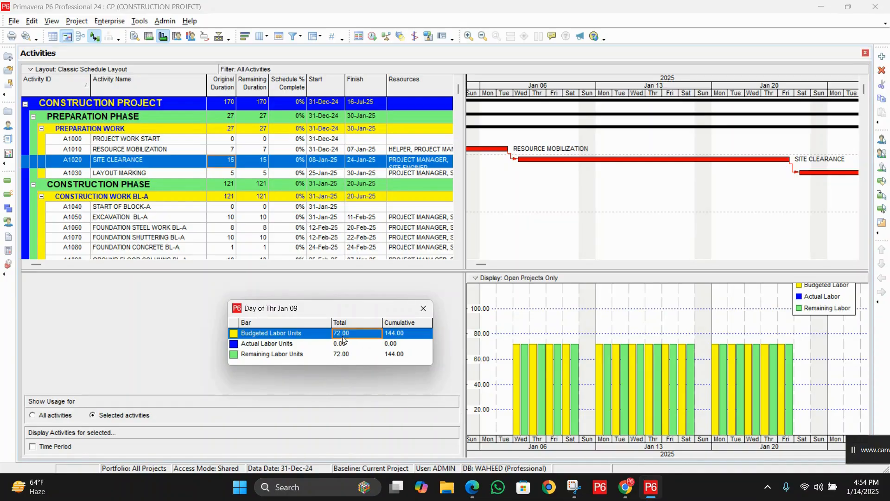
{"action": "left_click", "coordinate": [401, 337]}
{"action": "left_click", "coordinate": [557, 345]}
{"action": "double_click", "coordinate": [552, 356]}
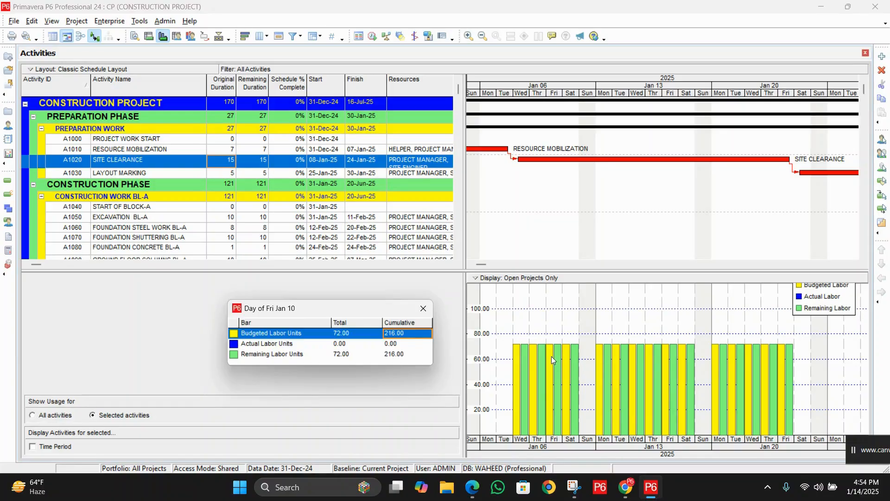
{"action": "left_click", "coordinate": [341, 334]}
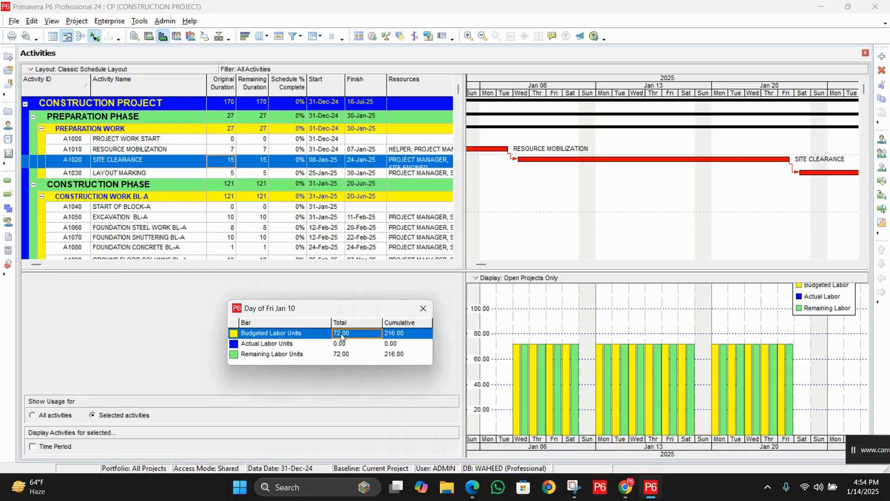
{"action": "left_click", "coordinate": [411, 336]}
{"action": "left_click", "coordinate": [427, 310]}
Step: Examine the total and cumulative budgeted labor units for Sat Jan 11 and Mon Jan 13
{"action": "left_click", "coordinate": [569, 354]}
{"action": "left_click", "coordinate": [422, 308]}
{"action": "double_click", "coordinate": [597, 353]}
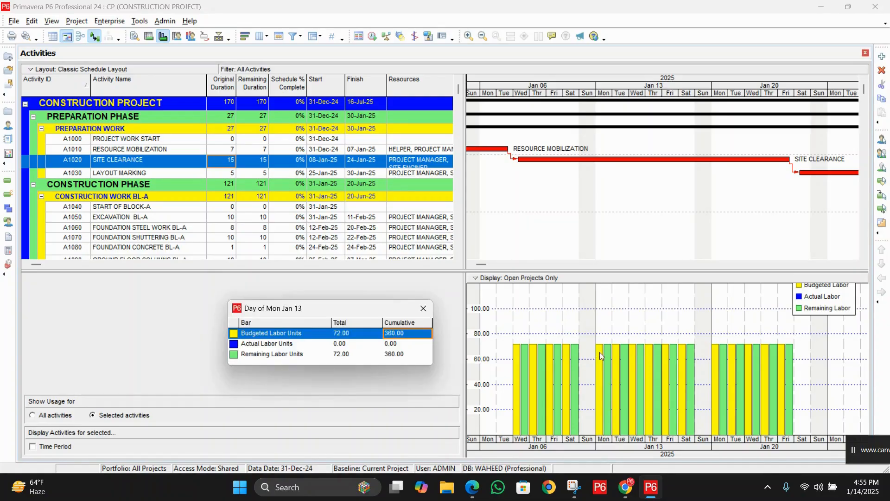
{"action": "left_click", "coordinate": [355, 334]}
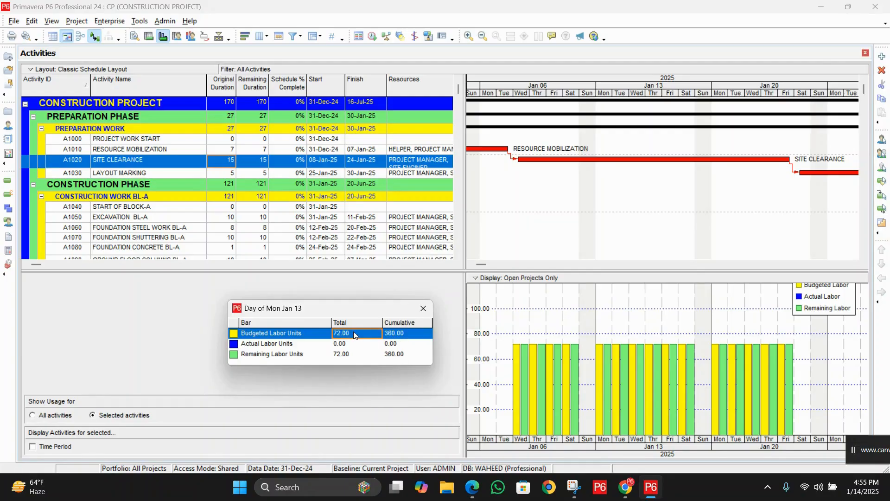
{"action": "left_click", "coordinate": [395, 336]}
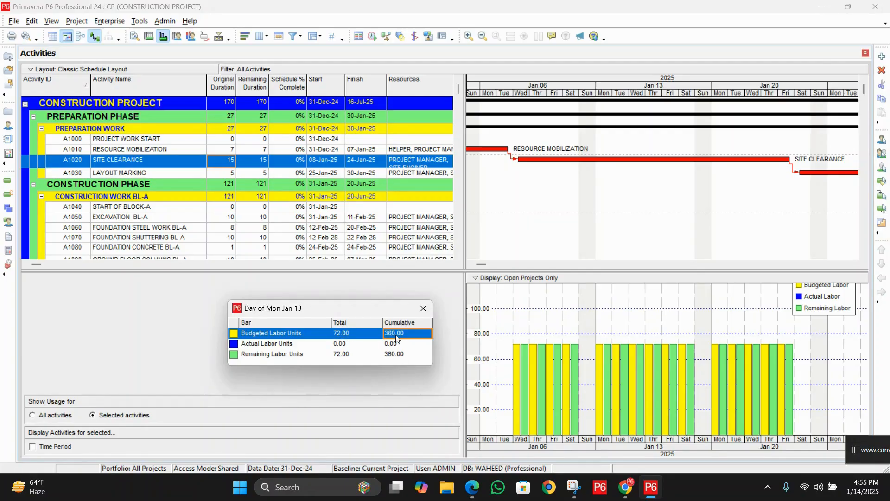
{"action": "left_click", "coordinate": [422, 310]}
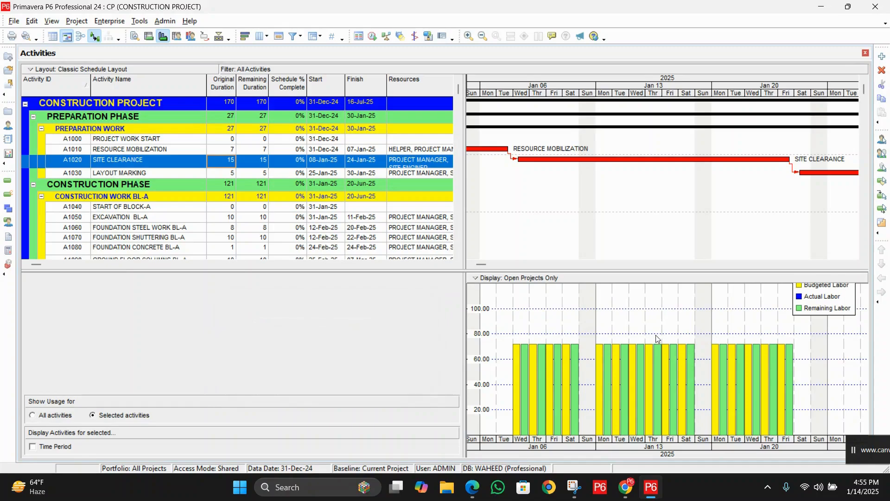
Step: Check the total and cumulative budgeted labor units on SITE CLEARANCE's last working day, Fri Jan 24
{"action": "double_click", "coordinate": [784, 356]}
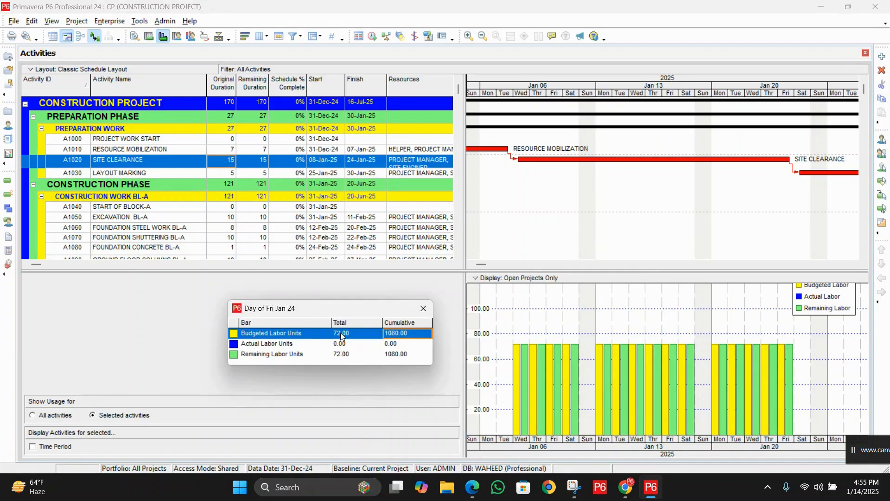
{"action": "left_click", "coordinate": [397, 343]}
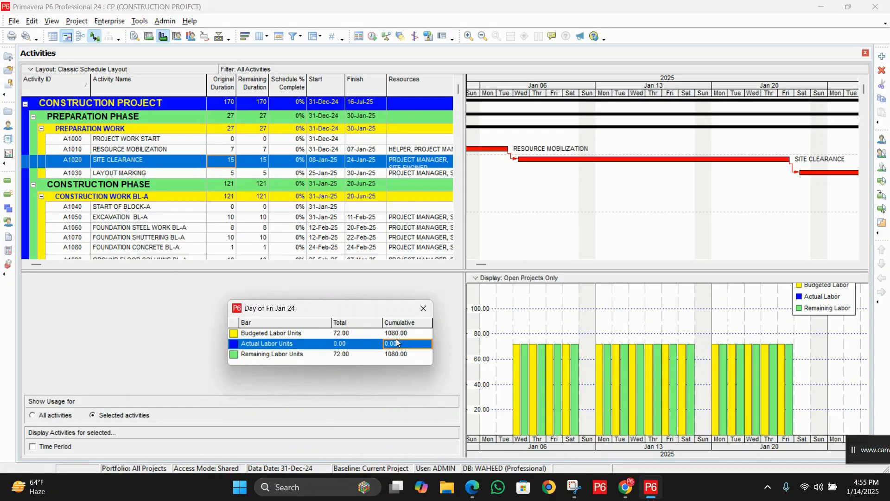
{"action": "left_click", "coordinate": [397, 337]}
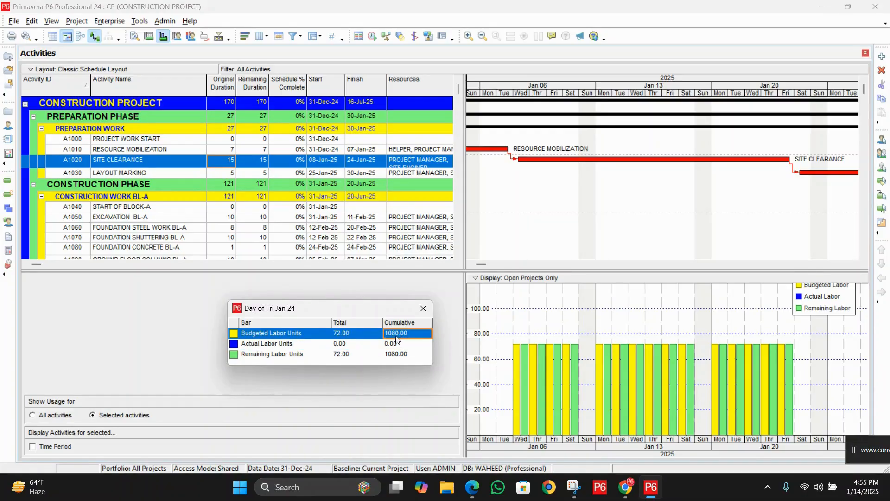
{"action": "left_click", "coordinate": [423, 309]}
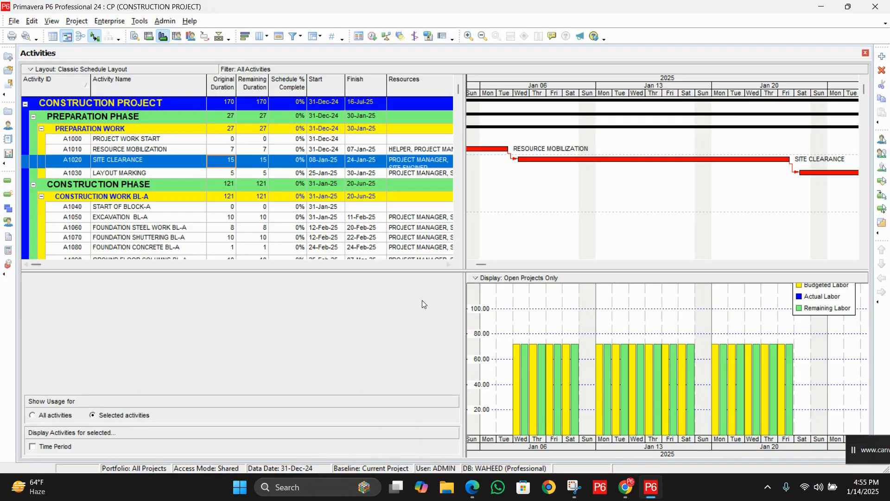
Step: Enlarge the usage profile area and enable the cumulative Budgeted curve for labor units in the Activity Usage Profile Options
{"action": "left_click_drag", "start_coordinate": [564, 271], "coordinate": [564, 248]}
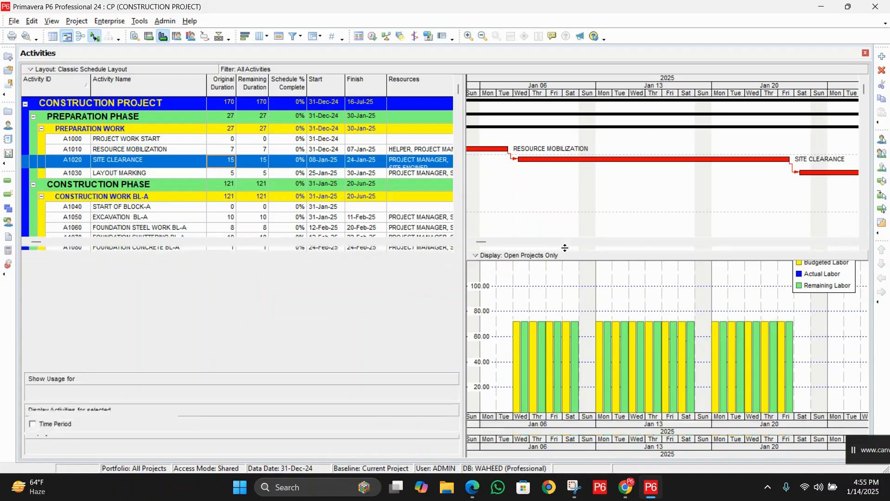
{"action": "right_click", "coordinate": [643, 306]}
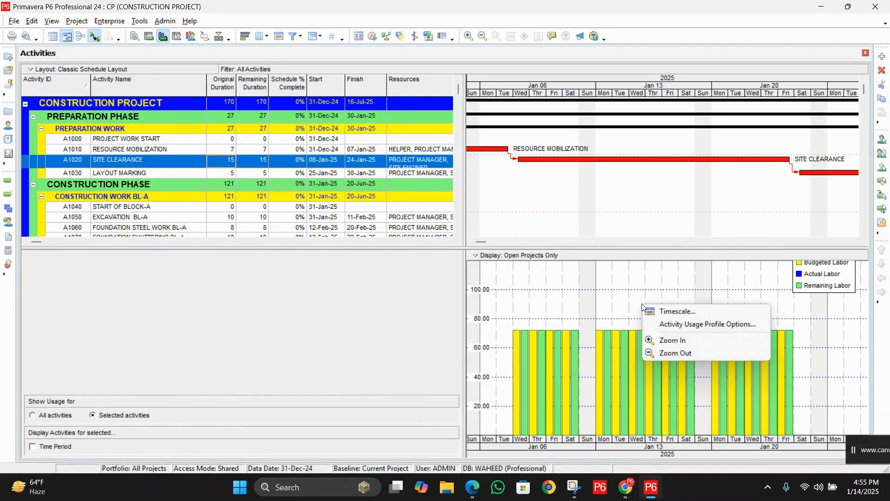
{"action": "left_click", "coordinate": [662, 324]}
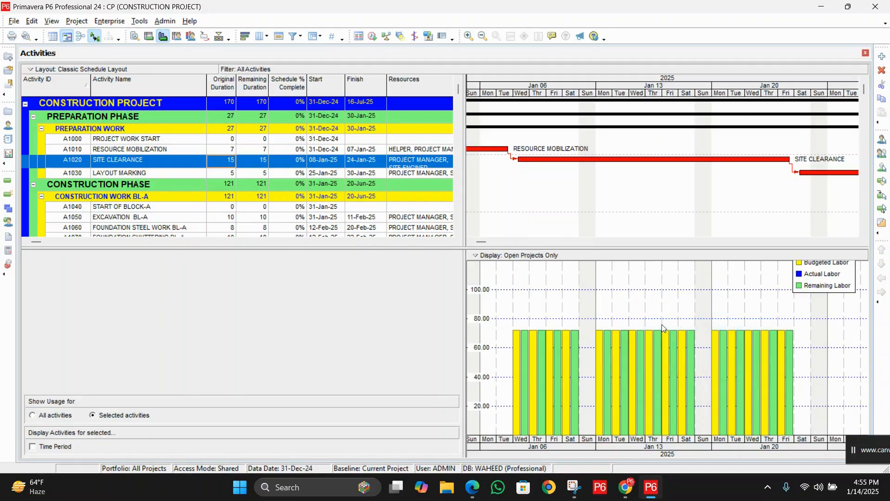
{"action": "left_click_drag", "start_coordinate": [420, 111], "coordinate": [327, 101]}
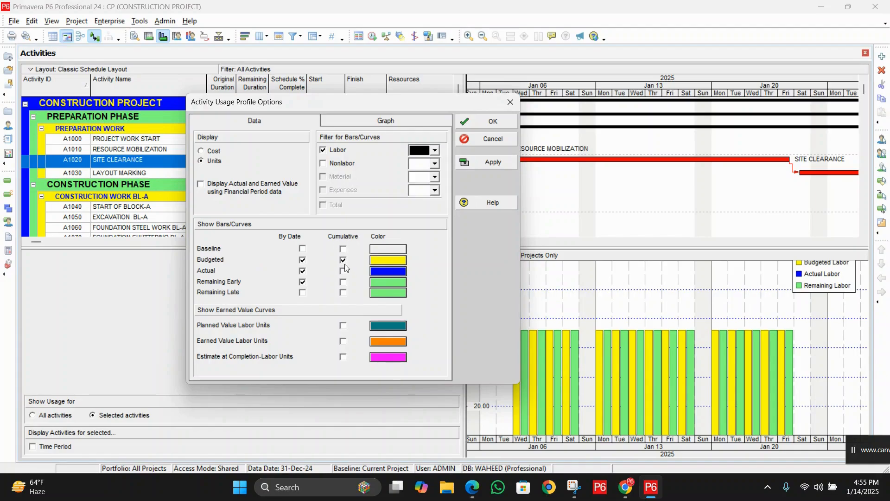
{"action": "left_click", "coordinate": [486, 163]}
{"action": "left_click", "coordinate": [488, 122]}
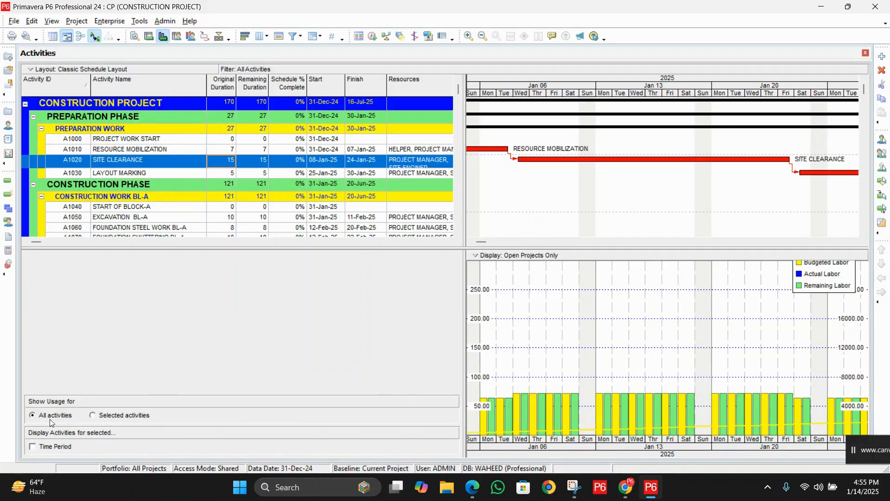
Step: Show usage for selected activities only, then widen and heighten the histogram and shift its legend clear of the curve
{"action": "left_click", "coordinate": [108, 417]}
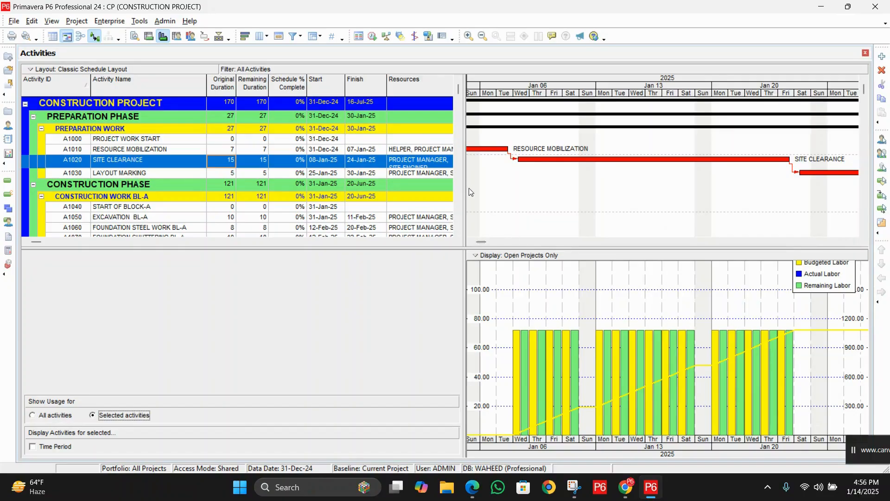
{"action": "left_click_drag", "start_coordinate": [464, 188], "coordinate": [386, 187]}
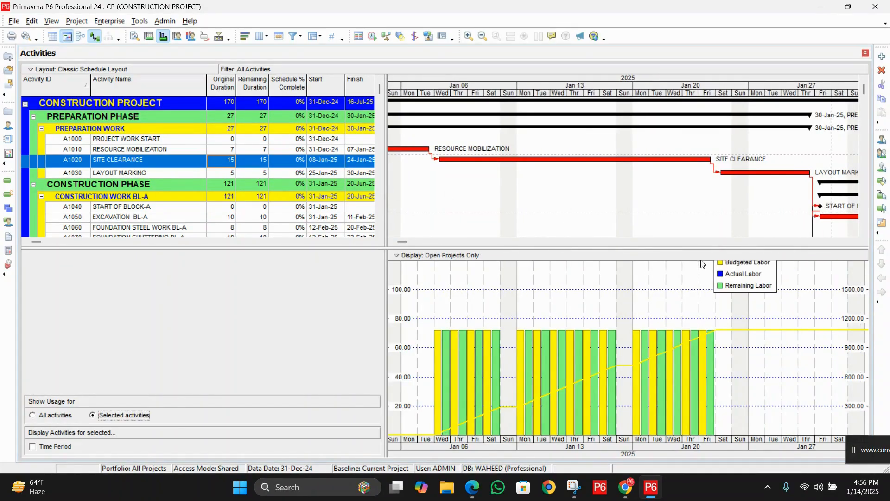
{"action": "left_click_drag", "start_coordinate": [701, 253], "coordinate": [707, 205]}
{"action": "left_click_drag", "start_coordinate": [742, 237], "coordinate": [785, 232]}
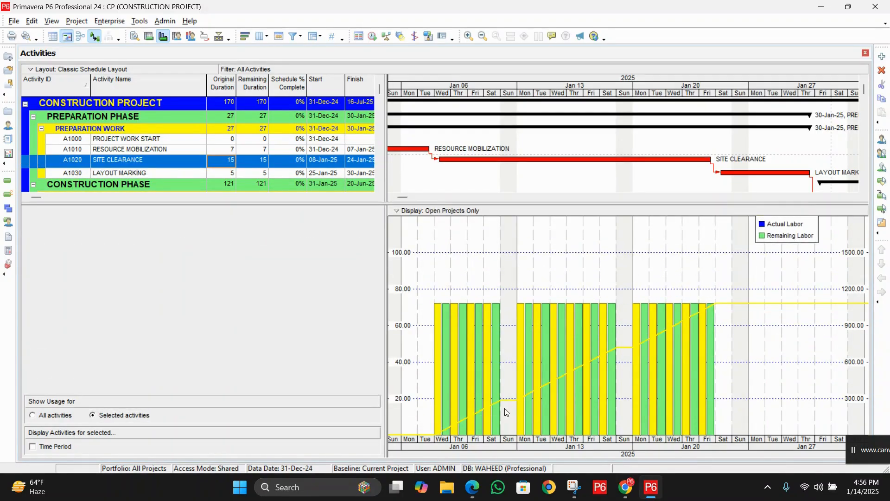
Step: Switch to Snipping Tool, capture a new snip of the whole usage profile chart and maximize the snip window
{"action": "left_click", "coordinate": [858, 452]}
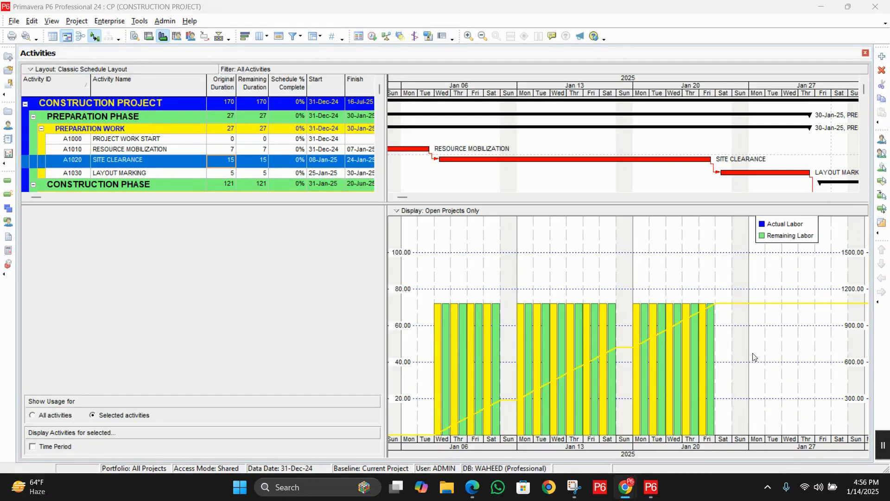
{"action": "left_click", "coordinate": [575, 487]}
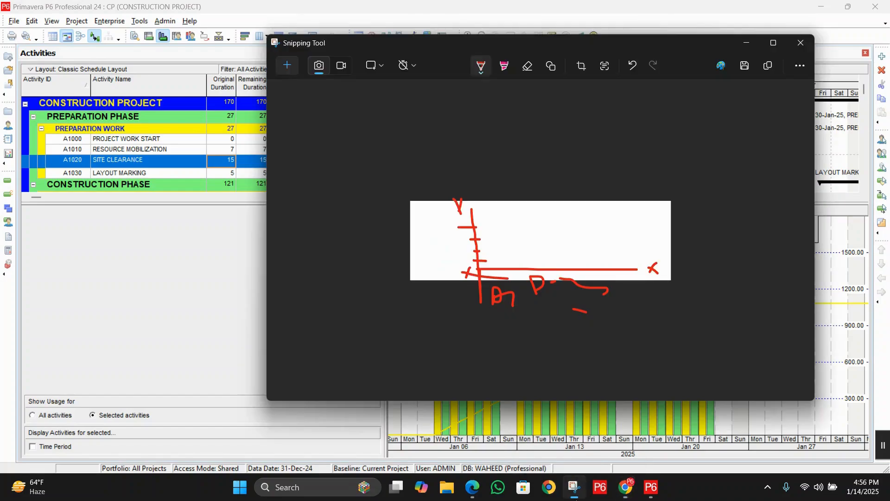
{"action": "left_click", "coordinate": [288, 65]}
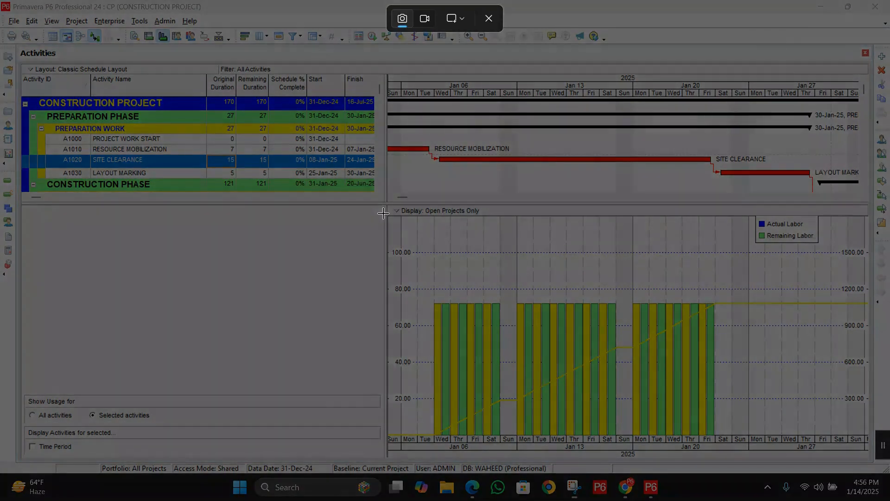
{"action": "left_click_drag", "start_coordinate": [382, 207], "coordinate": [874, 455]}
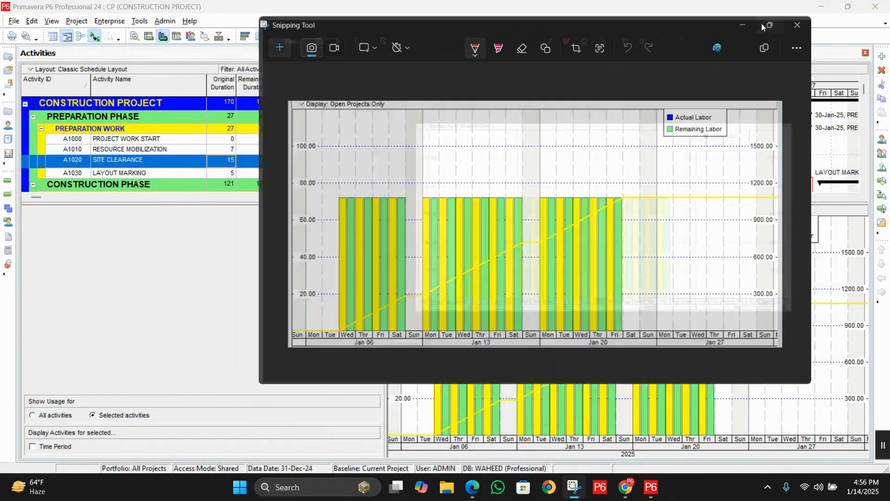
{"action": "left_click", "coordinate": [765, 25]}
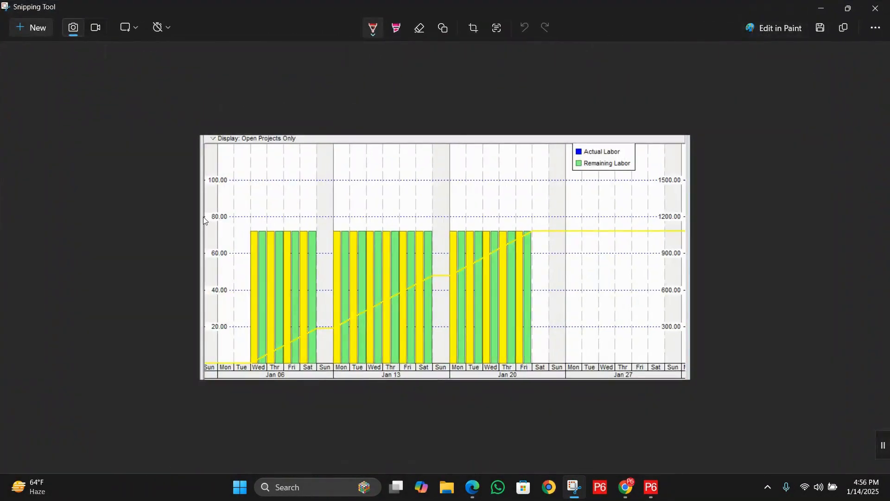
Step: With the red pen, mark the daily points along the cumulative curve and circle the 900.00 label on the cumulative axis
{"action": "left_click", "coordinate": [372, 28]}
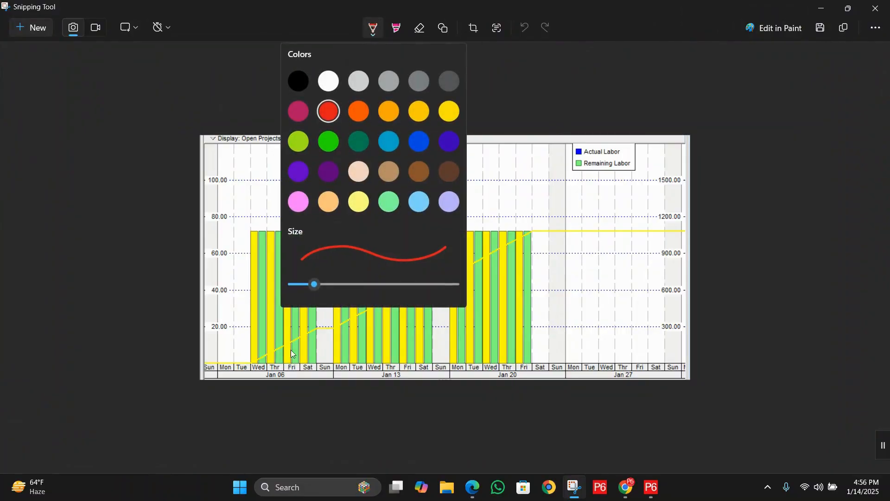
{"action": "left_click", "coordinate": [267, 353]}
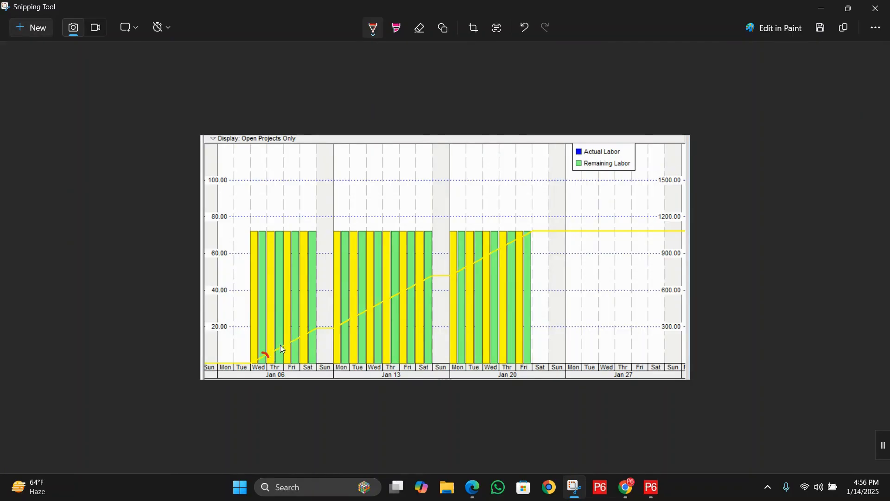
{"action": "left_click_drag", "start_coordinate": [283, 344], "coordinate": [320, 331]}
{"action": "left_click", "coordinate": [531, 230]}
{"action": "left_click_drag", "start_coordinate": [533, 228], "coordinate": [533, 232]}
{"action": "mouse_move", "coordinate": [673, 242]}
{"action": "left_mouse_down"}
{"action": "mouse_move", "coordinate": [664, 244]}
{"action": "mouse_move", "coordinate": [671, 264]}
{"action": "mouse_move", "coordinate": [691, 258]}
{"action": "mouse_move", "coordinate": [680, 243]}
{"action": "left_mouse_up"}
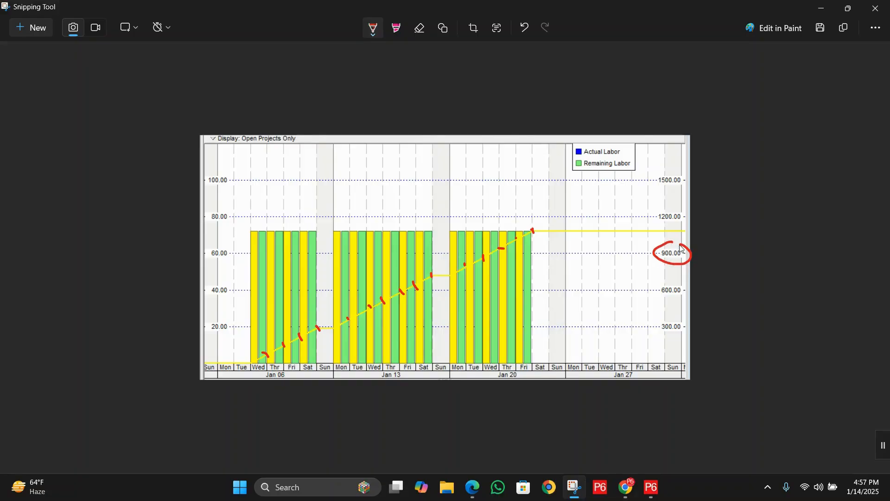
Step: Circle the 1200.00 label on the cumulative axis and trace a red line along the tops of the daily bars
{"action": "mouse_move", "coordinate": [676, 211]}
{"action": "left_mouse_down"}
{"action": "mouse_move", "coordinate": [652, 216]}
{"action": "mouse_move", "coordinate": [684, 231]}
{"action": "left_mouse_up"}
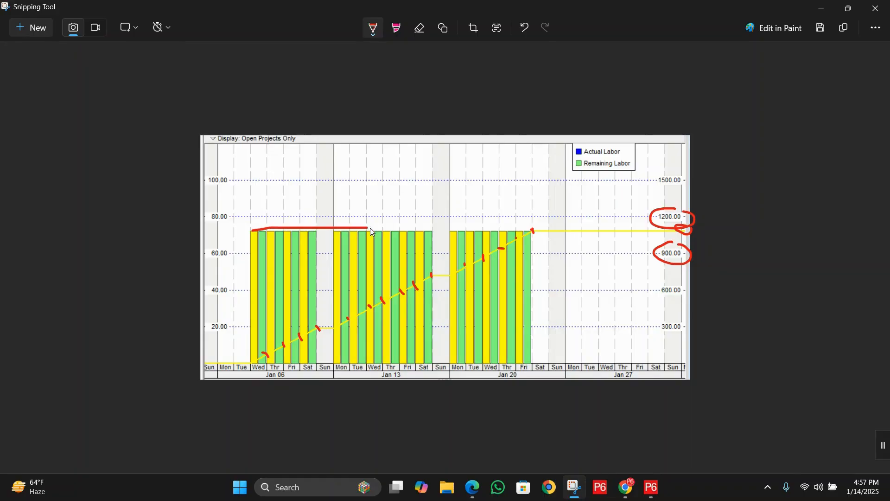
{"action": "left_click_drag", "start_coordinate": [466, 228], "coordinate": [534, 231]}
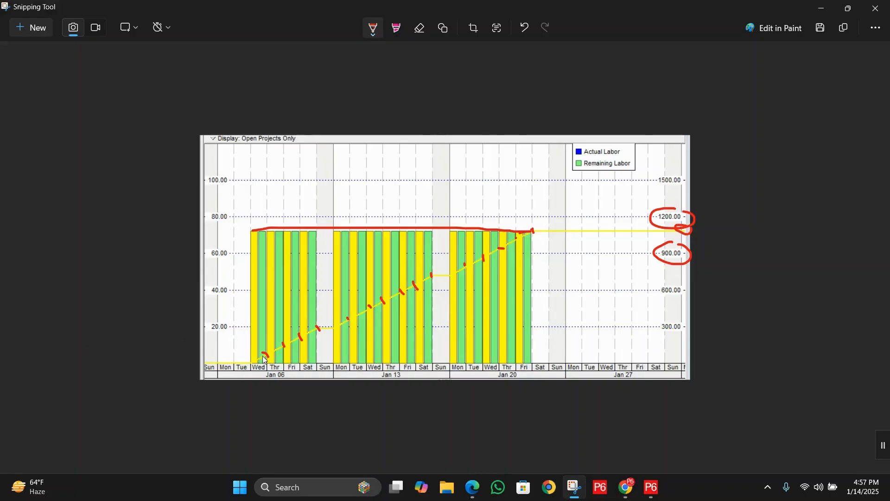
Step: Extend a red line from the first day's curve point across to the cumulative axis and write 72 beside it
{"action": "left_click_drag", "start_coordinate": [266, 355], "coordinate": [394, 353]}
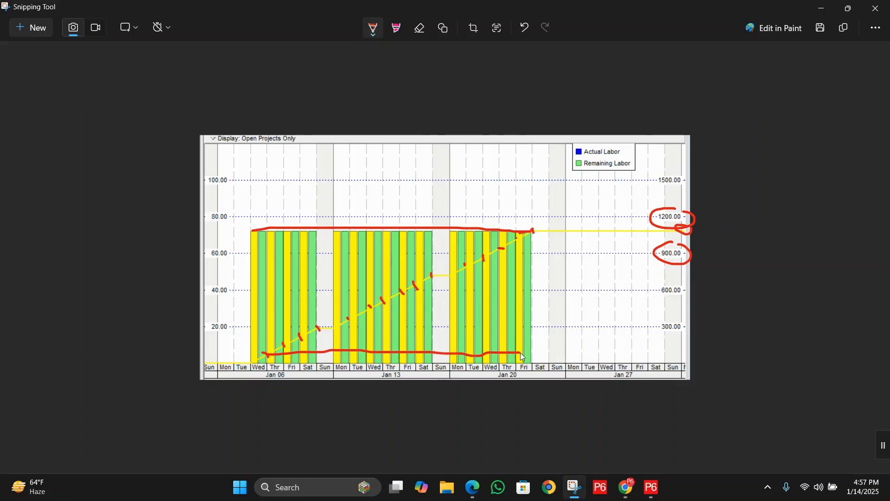
{"action": "left_click_drag", "start_coordinate": [520, 352], "coordinate": [684, 350]}
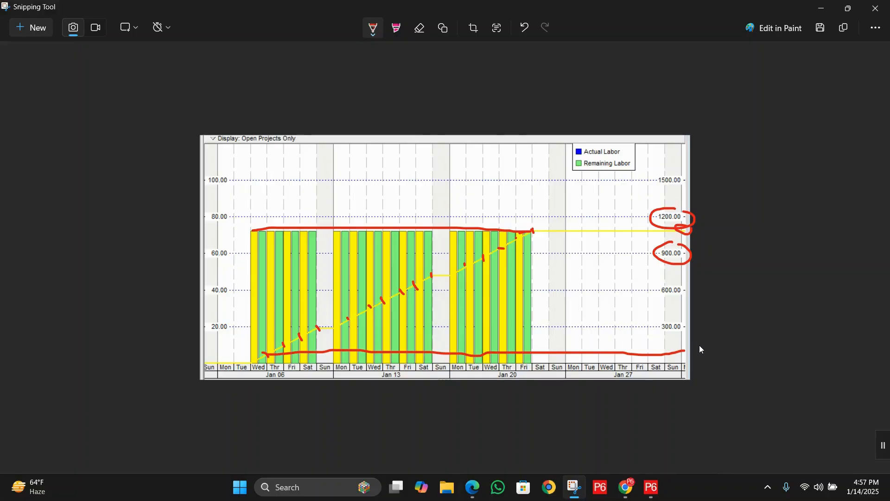
{"action": "left_click_drag", "start_coordinate": [717, 339], "coordinate": [745, 344]}
Step: Draw horizontal red lines from the following daily points on the cumulative curve, ending with a mark at the Jan 13 week's Saturday point
{"action": "left_click_drag", "start_coordinate": [298, 345], "coordinate": [660, 345]}
{"action": "left_click_drag", "start_coordinate": [299, 340], "coordinate": [389, 342]}
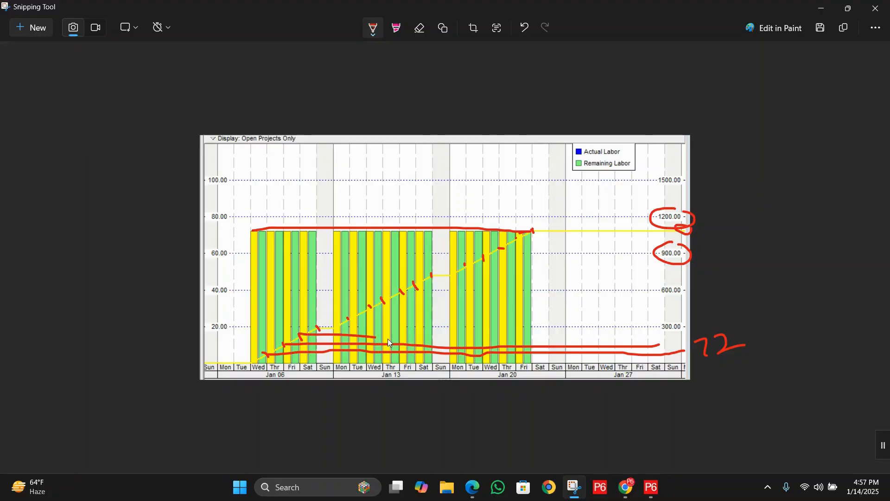
{"action": "left_click_drag", "start_coordinate": [319, 328], "coordinate": [350, 327]}
{"action": "left_click_drag", "start_coordinate": [397, 291], "coordinate": [430, 292]}
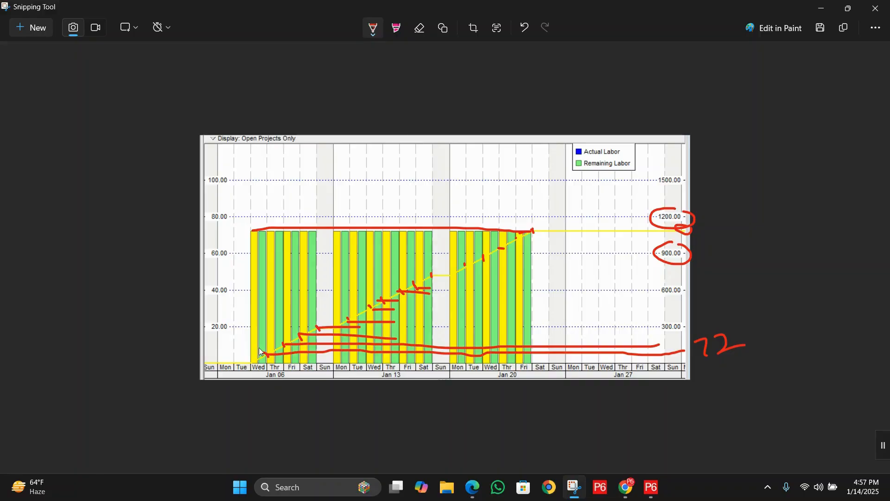
{"action": "left_click_drag", "start_coordinate": [262, 350], "coordinate": [287, 350]}
{"action": "left_click_drag", "start_coordinate": [424, 271], "coordinate": [434, 278]}
Step: Switch to Primavera P6 and inspect the cumulative labor units for Sun Feb 02 on the flat end of the curve
{"action": "left_click", "coordinate": [652, 487]}
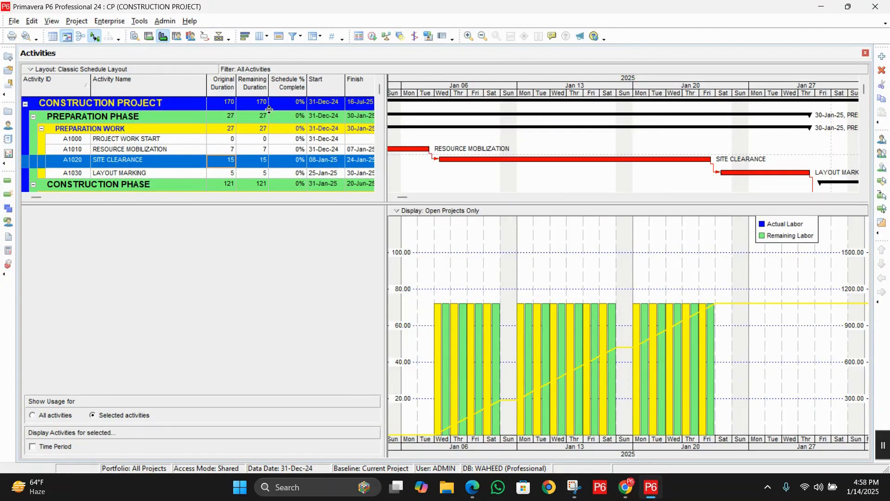
{"action": "double_click", "coordinate": [856, 304]}
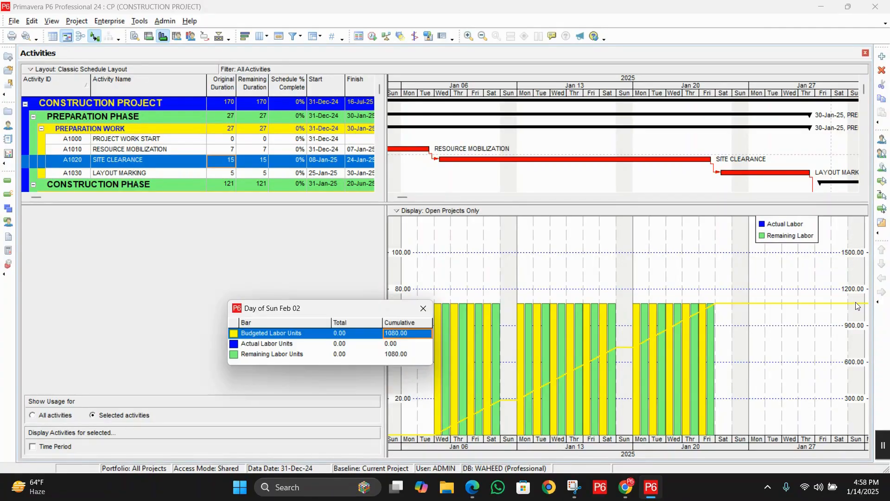
{"action": "left_click_drag", "start_coordinate": [353, 311], "coordinate": [605, 255]}
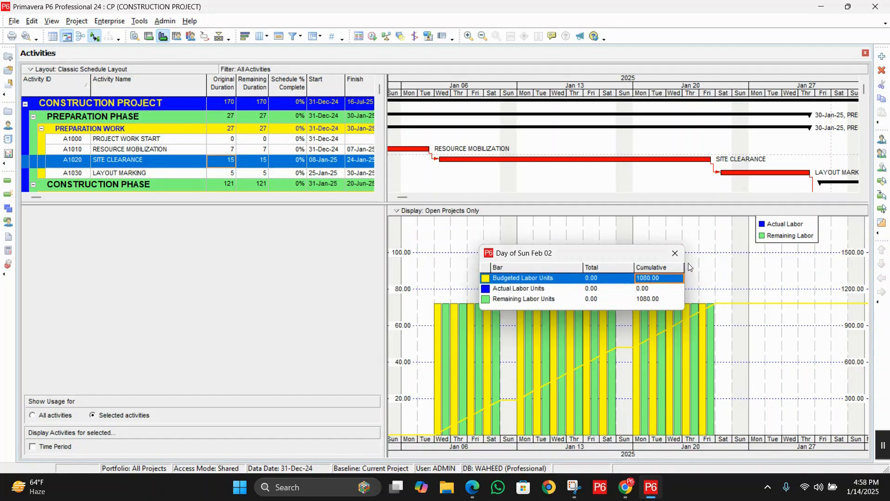
{"action": "left_click", "coordinate": [675, 252]}
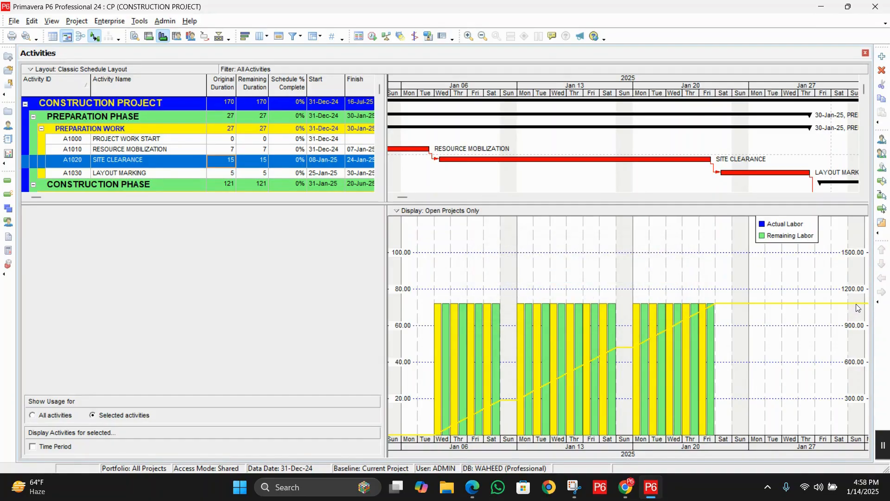
{"action": "left_click", "coordinate": [858, 308]}
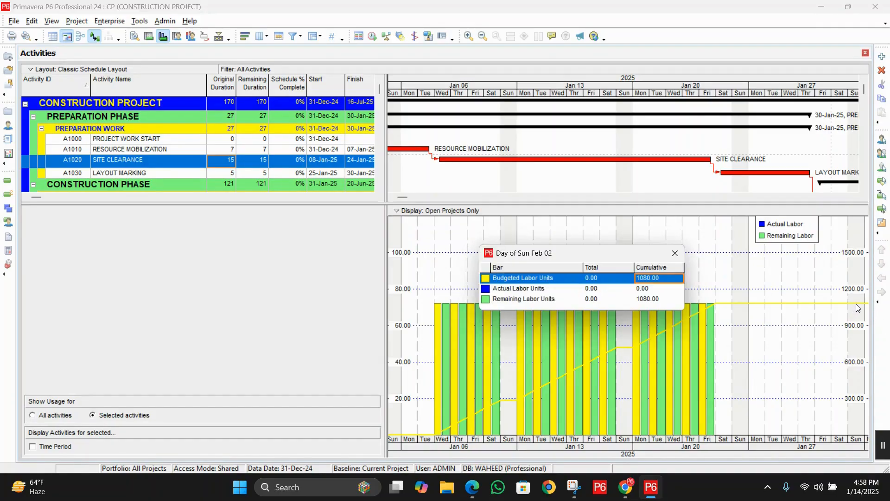
{"action": "left_click", "coordinate": [674, 255]}
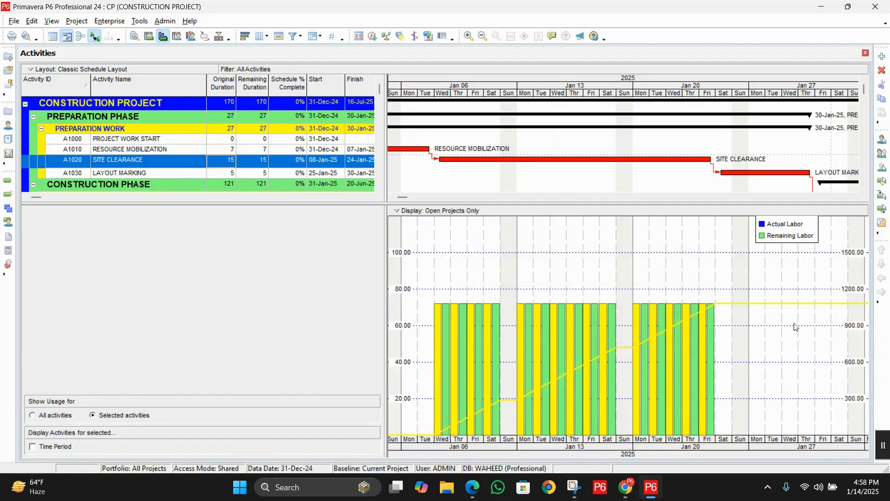
Step: Turn off the by-date Budgeted, Actual and Remaining Early bars in the Activity Usage Profile Options, keeping only the cumulative Budgeted curve
{"action": "right_click", "coordinate": [553, 255]}
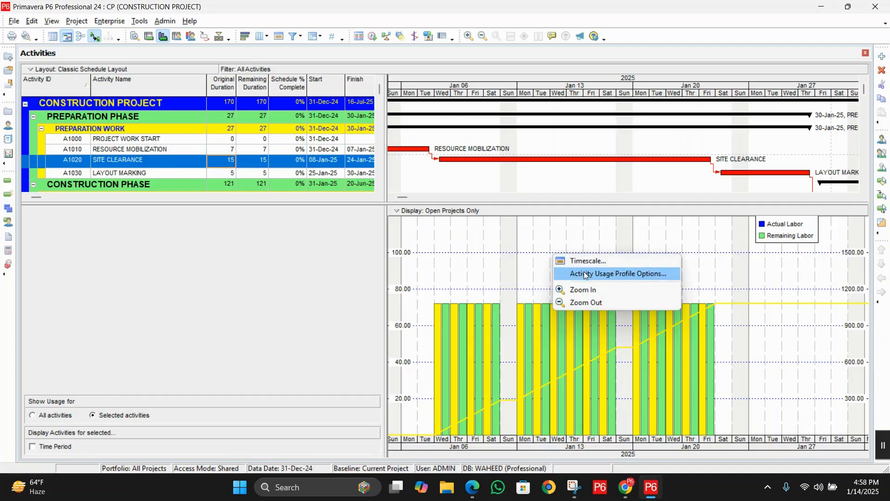
{"action": "left_click", "coordinate": [598, 274]}
{"action": "left_click", "coordinate": [394, 269]}
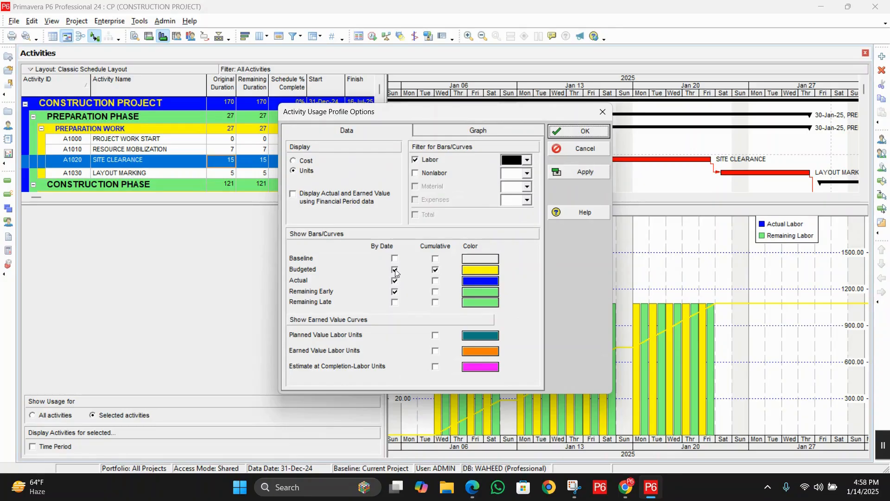
{"action": "left_click", "coordinate": [395, 280]}
{"action": "left_click", "coordinate": [394, 292]}
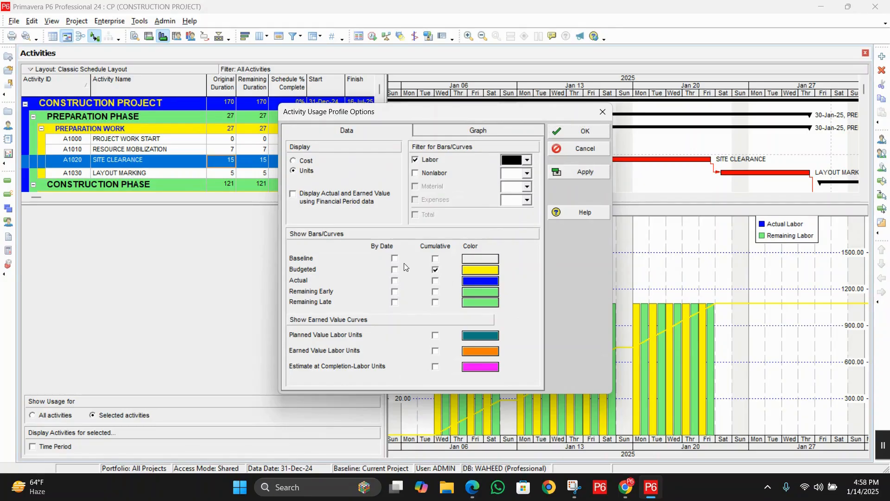
{"action": "left_click", "coordinate": [578, 173]}
{"action": "left_click", "coordinate": [583, 132]}
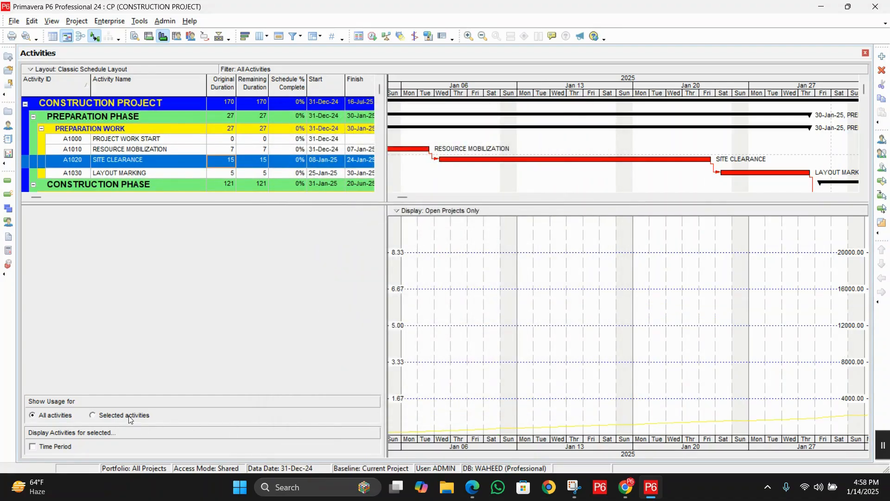
Step: Show usage for selected activities only and check the cumulative budgeted labor units for Sun Feb 02
{"action": "left_click", "coordinate": [130, 419]}
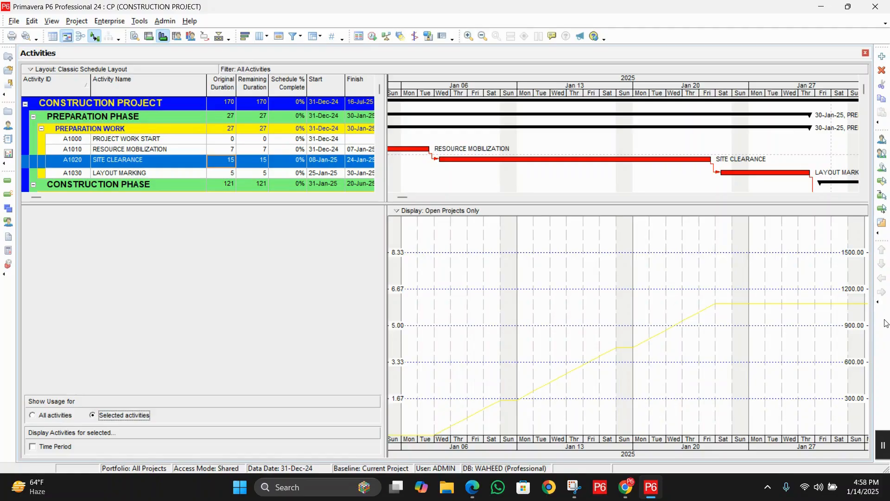
{"action": "double_click", "coordinate": [858, 307]}
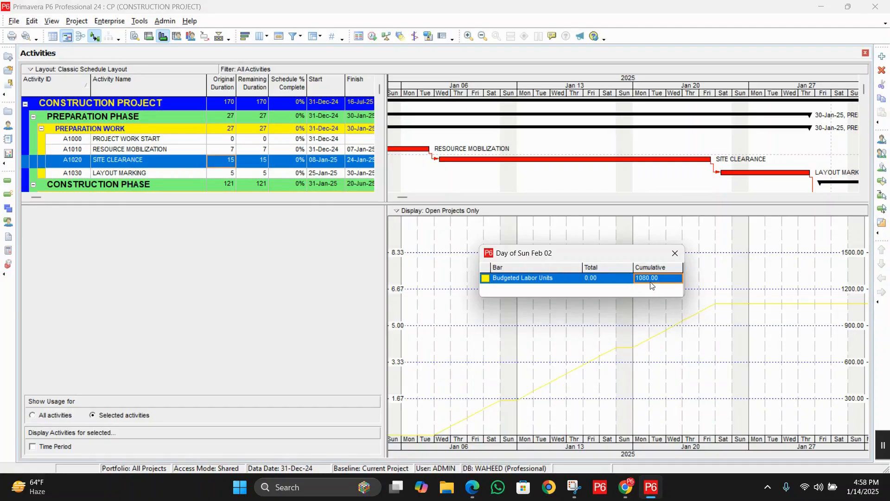
{"action": "left_click", "coordinate": [675, 253]}
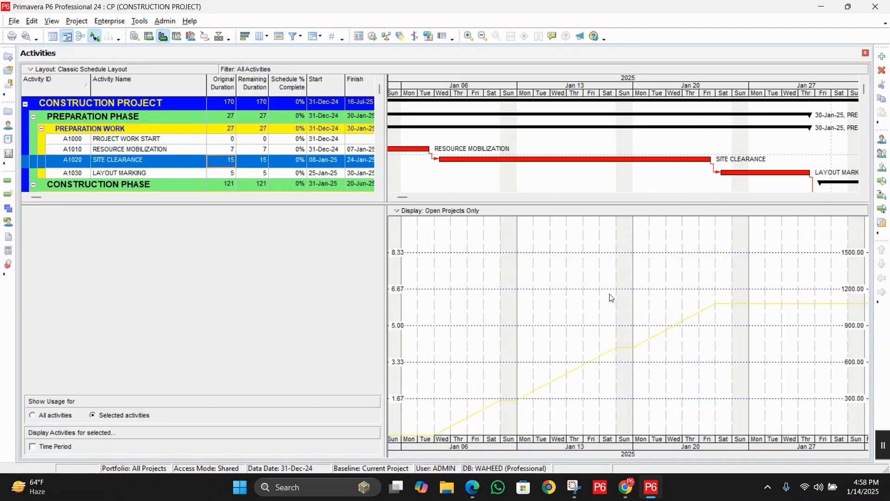
Step: Recolor the Budgeted curve blue in the Activity Usage Profile Options and show usage for selected activities again
{"action": "right_click", "coordinate": [624, 238]}
{"action": "left_click", "coordinate": [644, 259]}
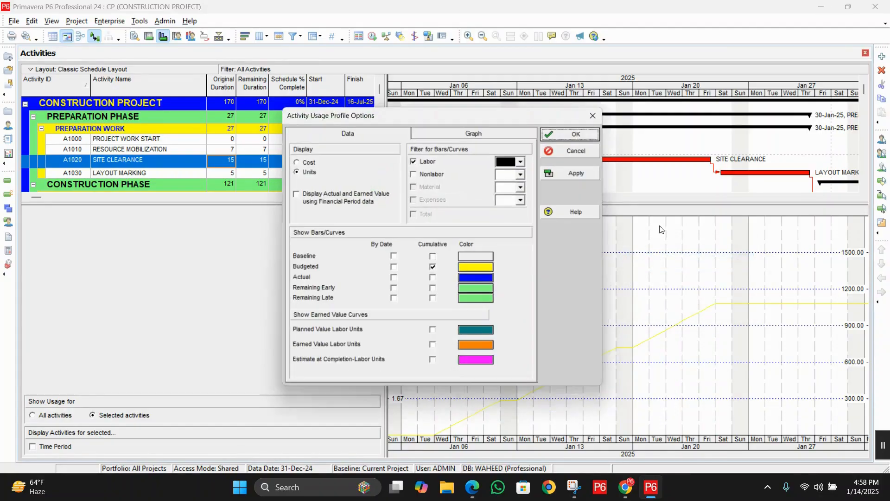
{"action": "left_click", "coordinate": [468, 269]}
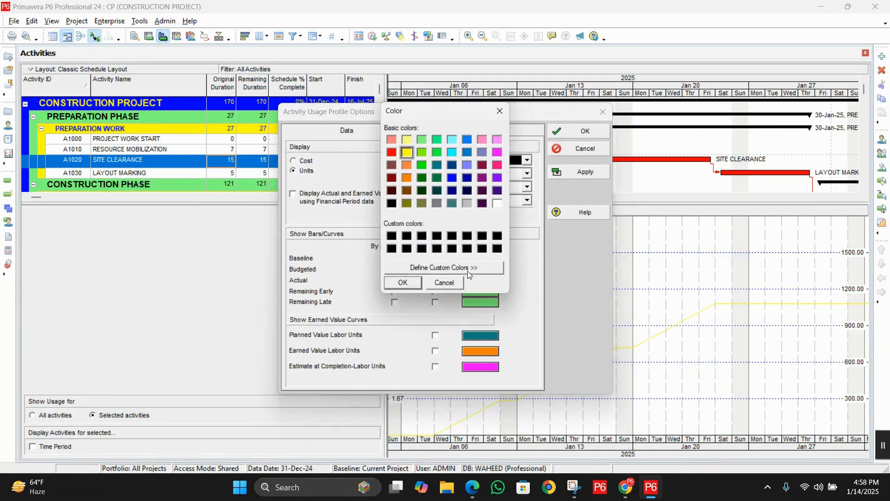
{"action": "left_click", "coordinate": [452, 178]}
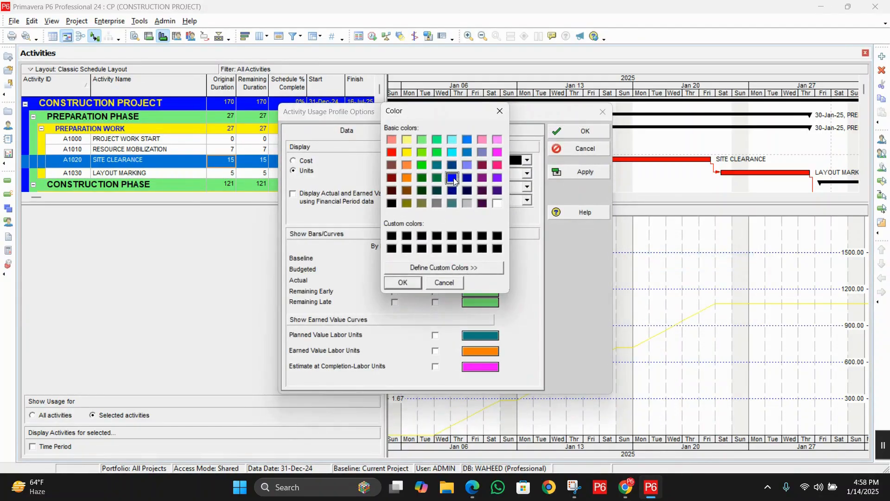
{"action": "left_click", "coordinate": [407, 284]}
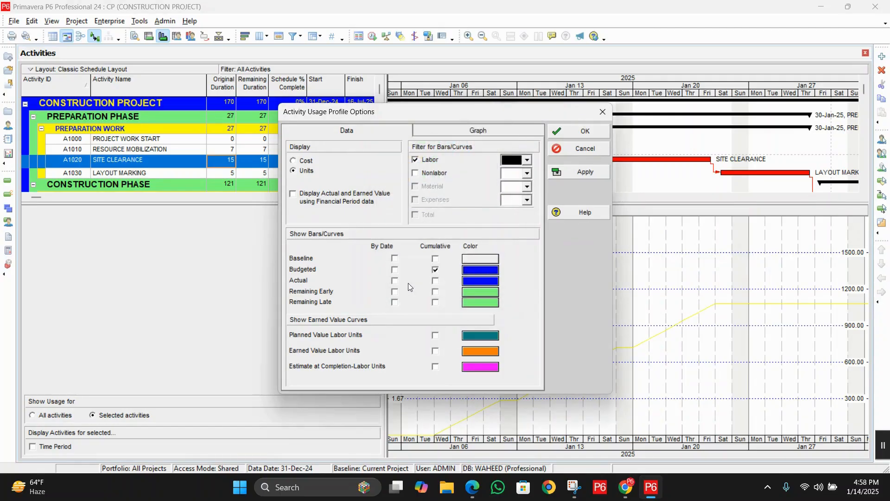
{"action": "left_click", "coordinate": [582, 173]}
{"action": "left_click", "coordinate": [588, 132]}
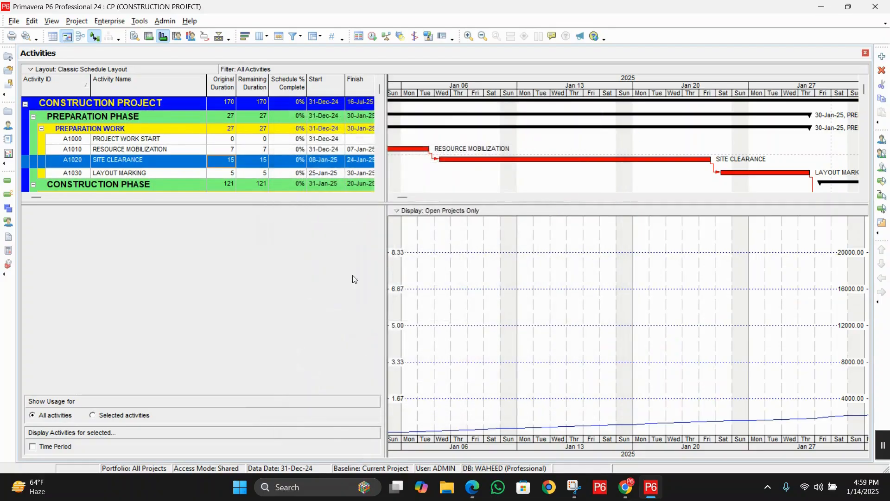
{"action": "left_click", "coordinate": [124, 414]}
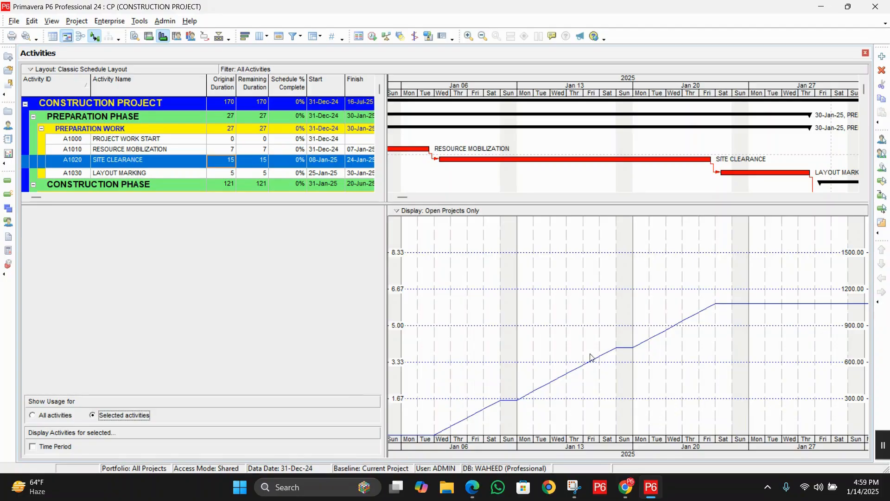
Step: Show usage for all activities on a quarter/month timescale and check the cumulative budgeted labor units for February 2026
{"action": "left_click", "coordinate": [53, 418]}
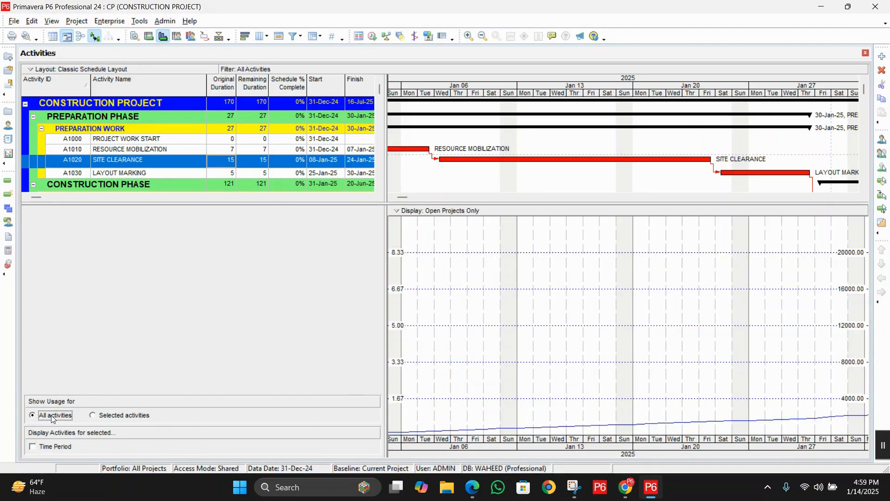
{"action": "left_click", "coordinate": [482, 36]}
{"action": "left_click", "coordinate": [482, 36]}
{"action": "left_click", "coordinate": [482, 36]}
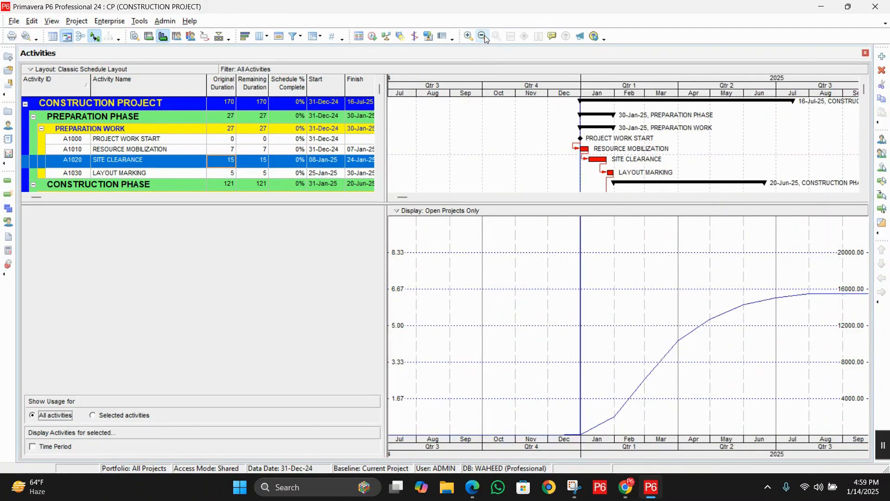
{"action": "left_click", "coordinate": [853, 197]}
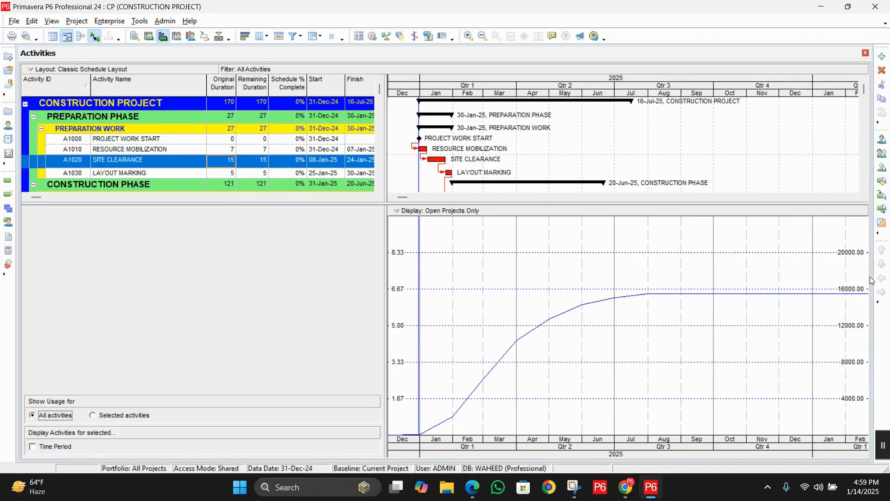
{"action": "left_click", "coordinate": [855, 298]}
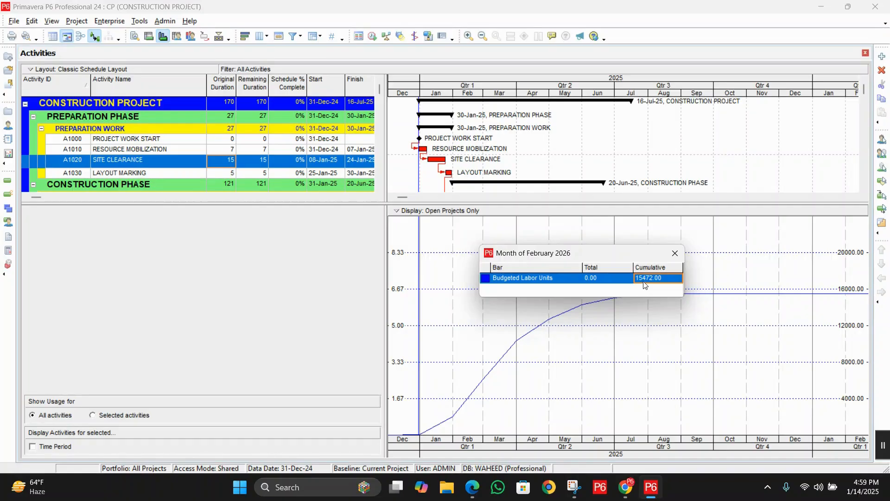
{"action": "left_click", "coordinate": [675, 253]}
Step: Set the usage profile to display cost and check the cumulative budgeted labor cost for January 2026
{"action": "right_click", "coordinate": [756, 300]}
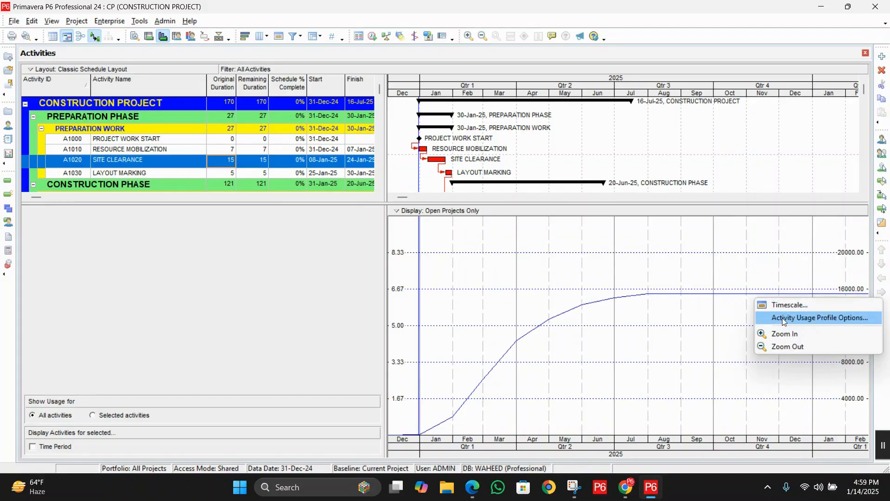
{"action": "left_click", "coordinate": [782, 318]}
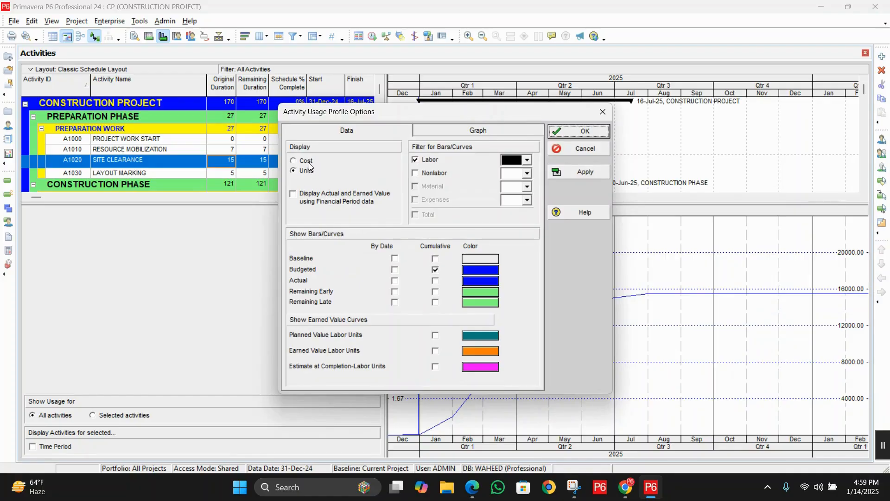
{"action": "left_click", "coordinate": [296, 161]}
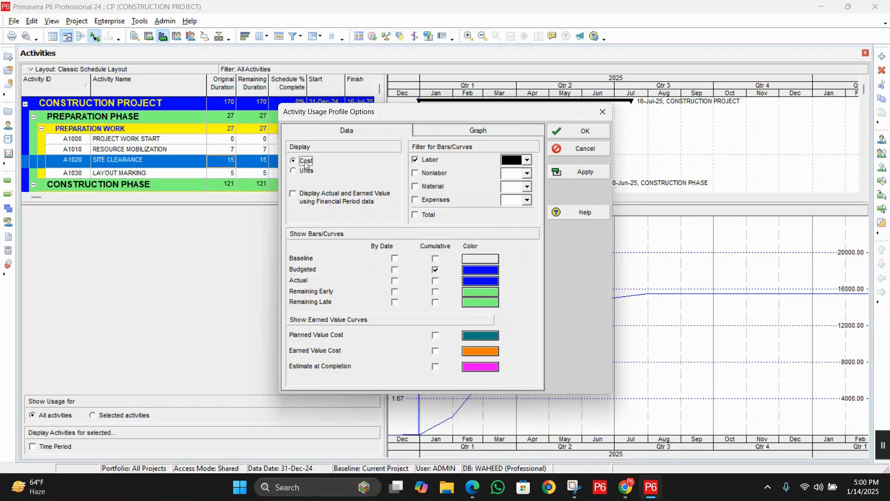
{"action": "left_click", "coordinate": [578, 131]}
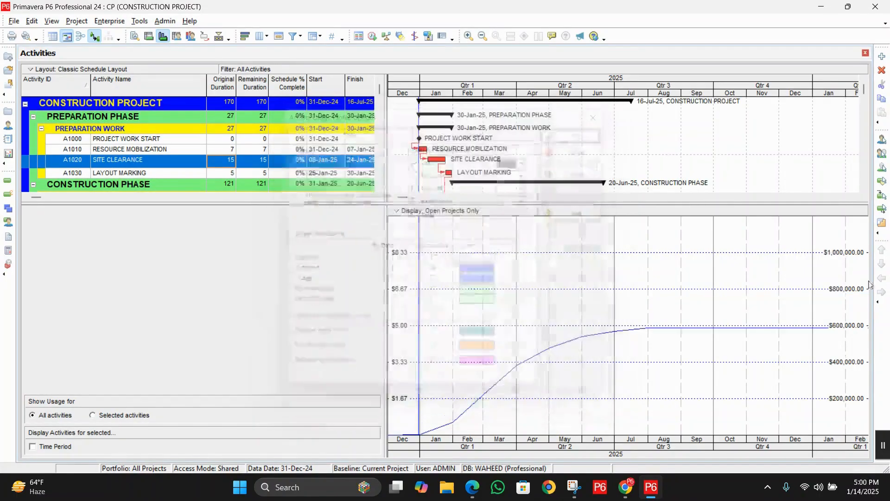
{"action": "double_click", "coordinate": [824, 331]}
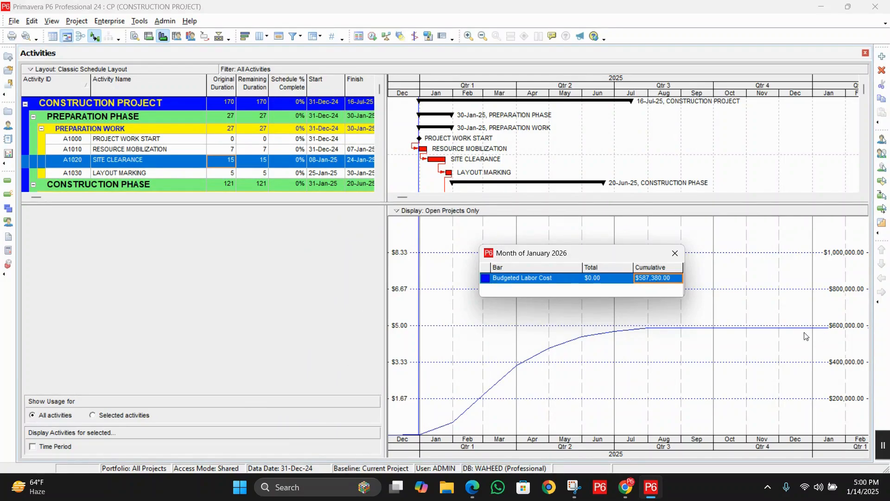
{"action": "left_click", "coordinate": [675, 253]}
Step: Add by-date bars for Actual and Remaining Early to the activity usage profile and apply the options
{"action": "right_click", "coordinate": [770, 288]}
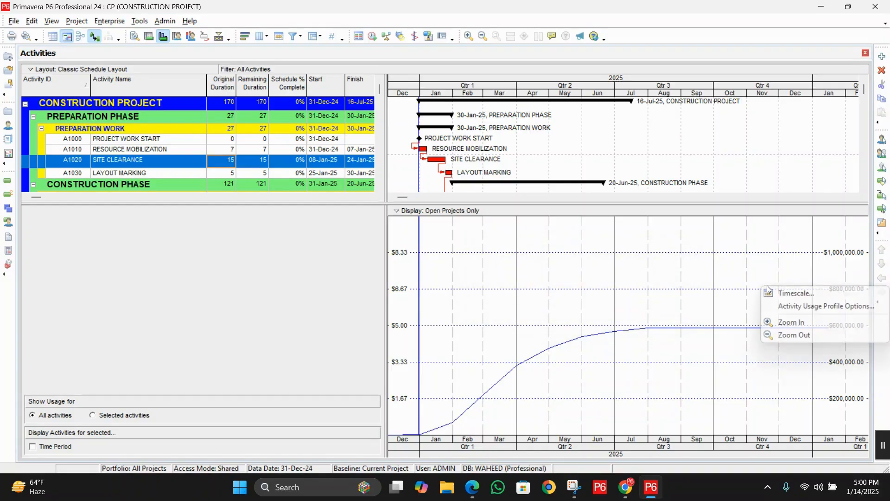
{"action": "left_click", "coordinate": [790, 307]}
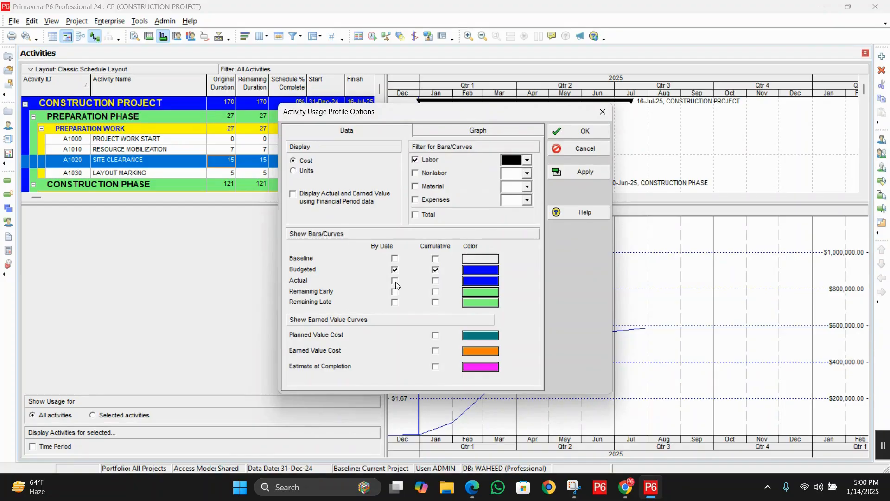
{"action": "left_click", "coordinate": [395, 281]}
{"action": "left_click", "coordinate": [395, 292]}
{"action": "left_click", "coordinate": [588, 172]}
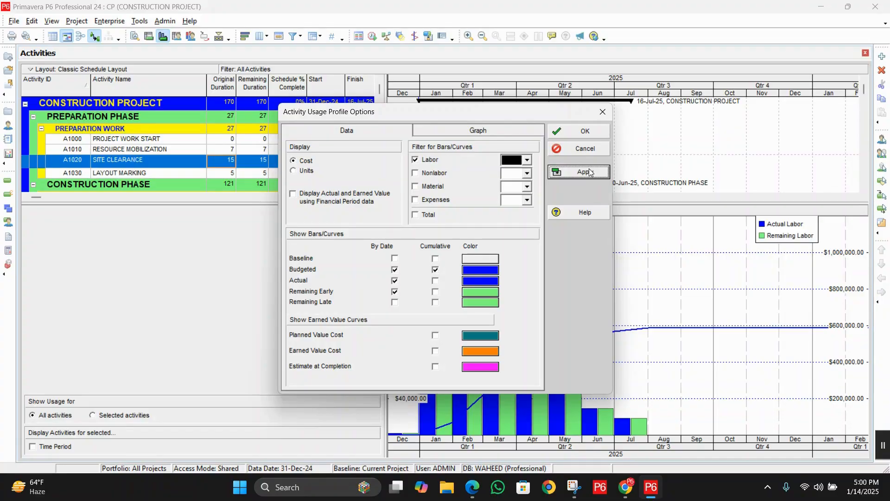
{"action": "left_click_drag", "start_coordinate": [480, 116], "coordinate": [720, 14]}
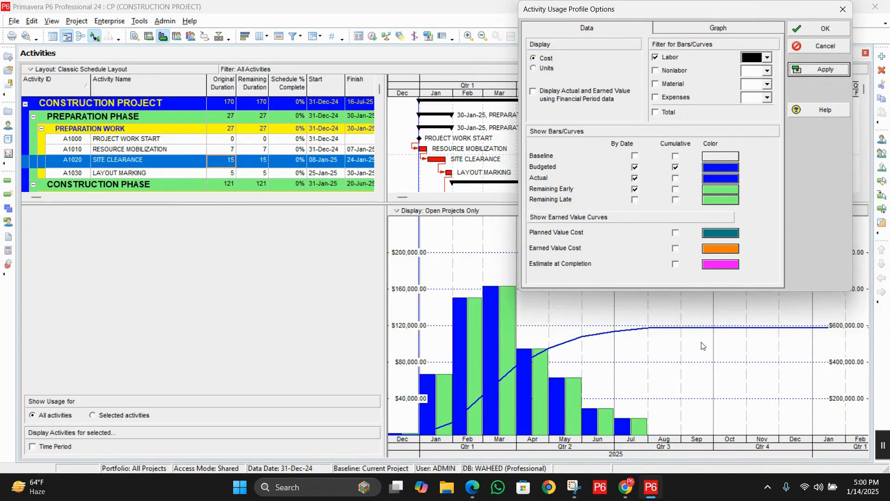
Step: Recolor the Budgeted bars and curve yellow in the Activity Usage Profile Options
{"action": "left_click", "coordinate": [724, 167]}
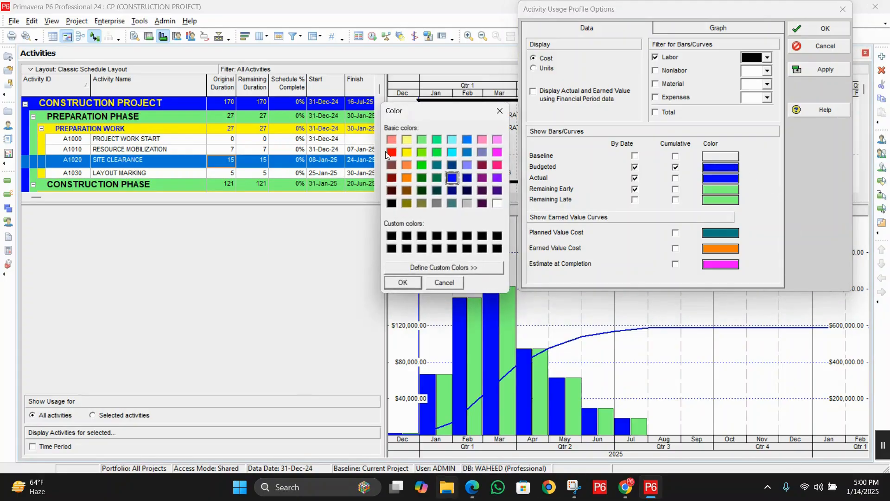
{"action": "left_click", "coordinate": [407, 152]}
{"action": "left_click", "coordinate": [394, 286]}
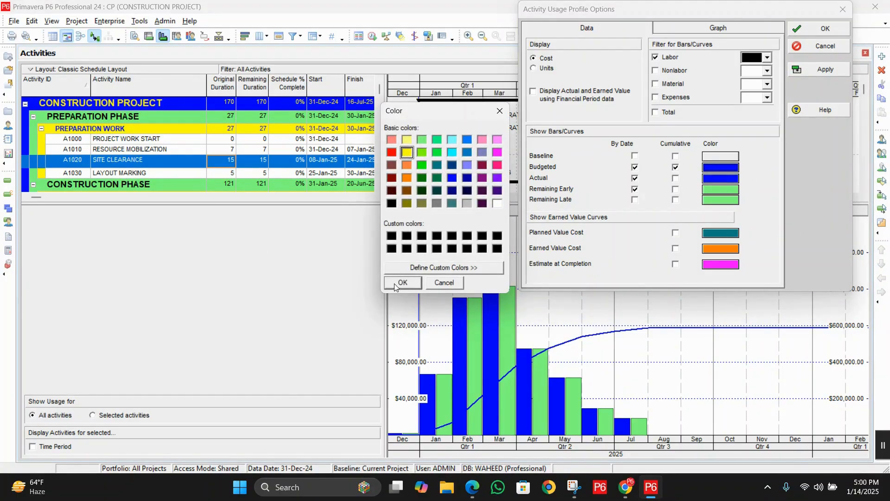
{"action": "left_click", "coordinate": [820, 69]}
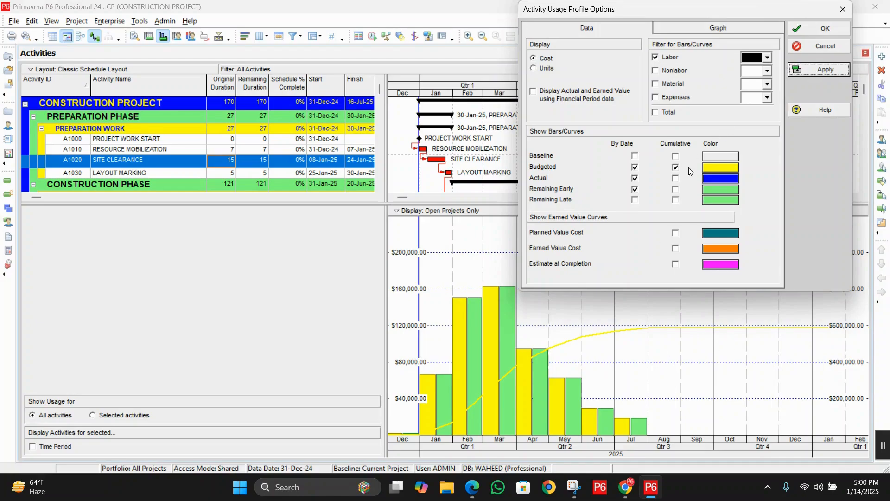
{"action": "left_click", "coordinate": [721, 168]}
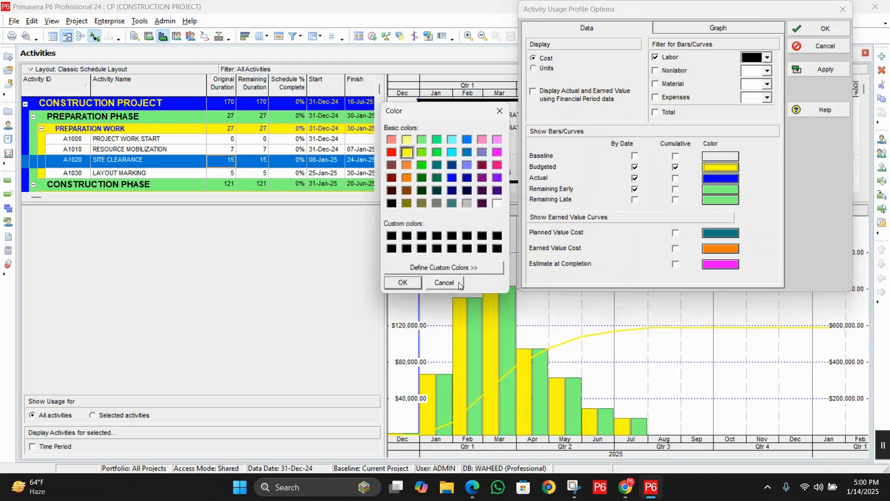
{"action": "key", "text": "Escape"}
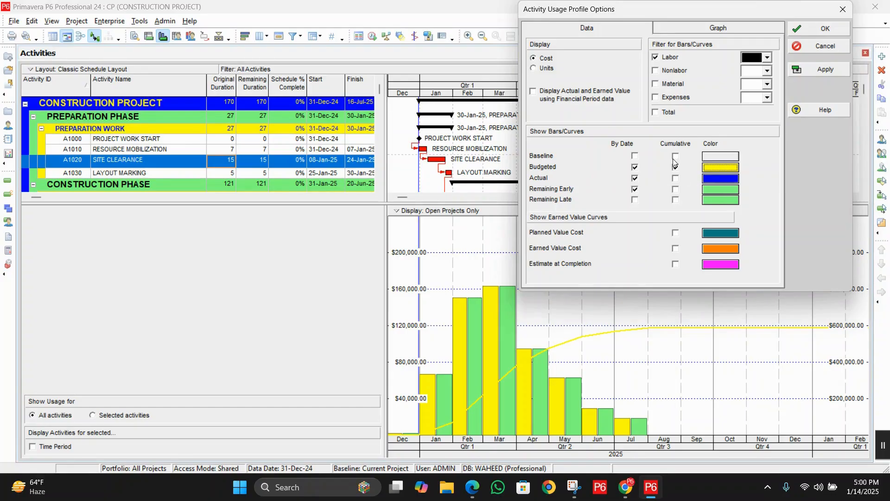
Step: Filter the usage profile bars and curves to Labor, Nonlabor, Material and Expenses, without Total
{"action": "left_click_drag", "start_coordinate": [701, 13], "coordinate": [501, 68]}
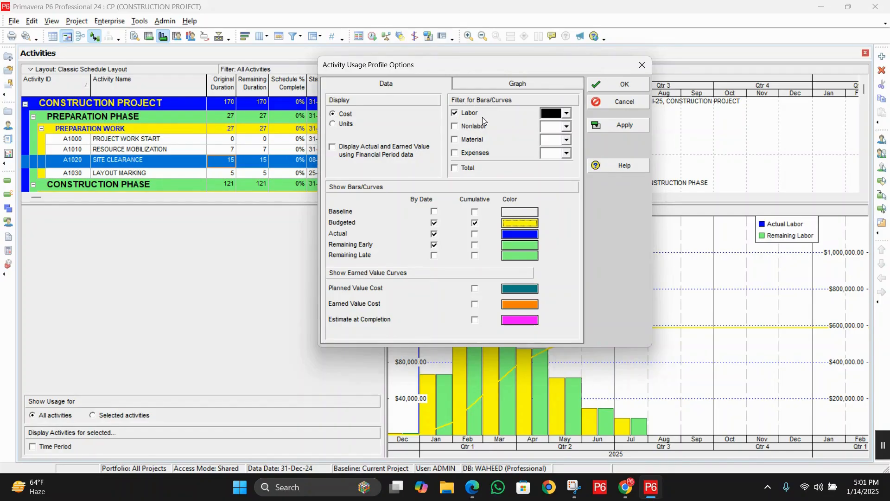
{"action": "left_click", "coordinate": [473, 127]}
{"action": "left_click", "coordinate": [473, 140]}
{"action": "left_click", "coordinate": [477, 156]}
{"action": "left_click", "coordinate": [475, 170]}
{"action": "left_click", "coordinate": [470, 113]}
{"action": "left_click", "coordinate": [473, 126]}
{"action": "left_click", "coordinate": [473, 140]}
{"action": "left_click", "coordinate": [477, 155]}
{"action": "left_click_drag", "start_coordinate": [462, 68], "coordinate": [466, 56]}
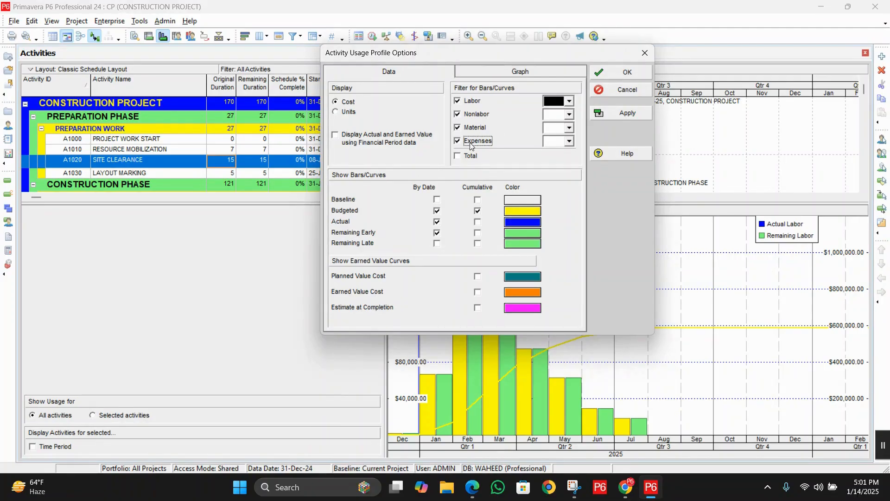
{"action": "left_click", "coordinate": [607, 115]}
{"action": "left_click", "coordinate": [621, 73]}
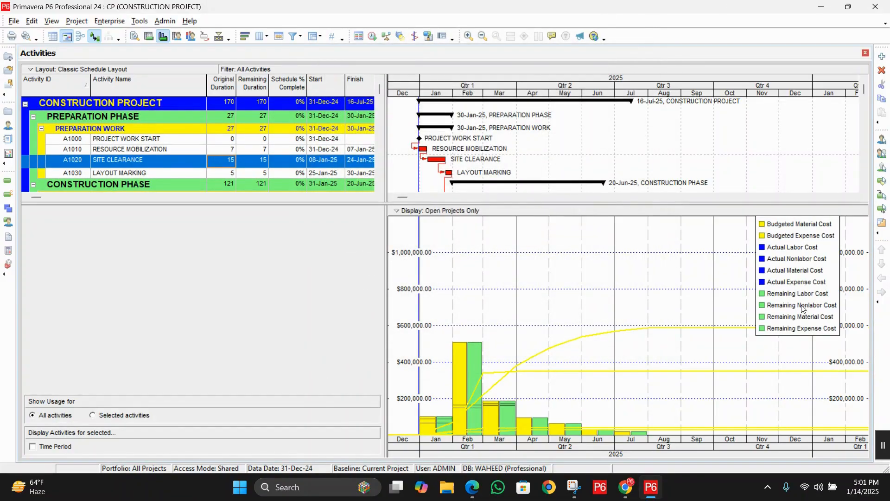
Step: Move the legend toward the chart's middle and check December 2025's cumulative budgeted labor, nonlabor, material and expense costs
{"action": "left_click_drag", "start_coordinate": [793, 302], "coordinate": [637, 242]}
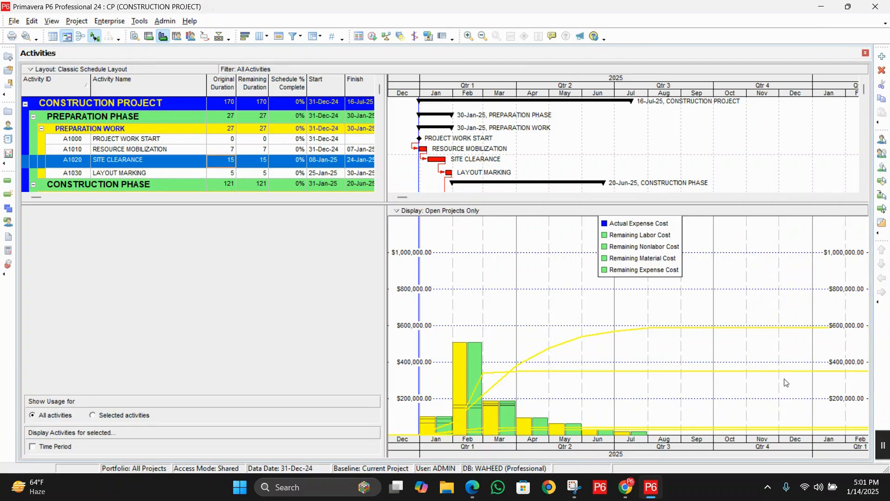
{"action": "double_click", "coordinate": [804, 331]}
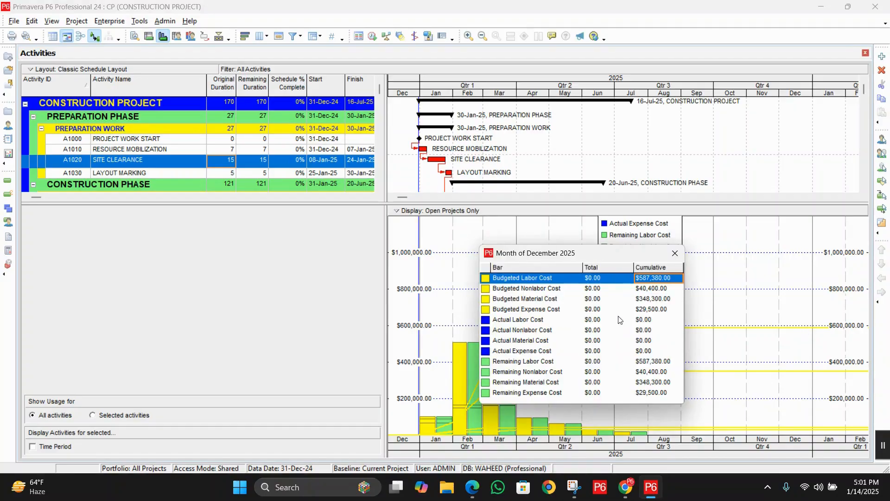
{"action": "left_click_drag", "start_coordinate": [567, 255], "coordinate": [291, 127]}
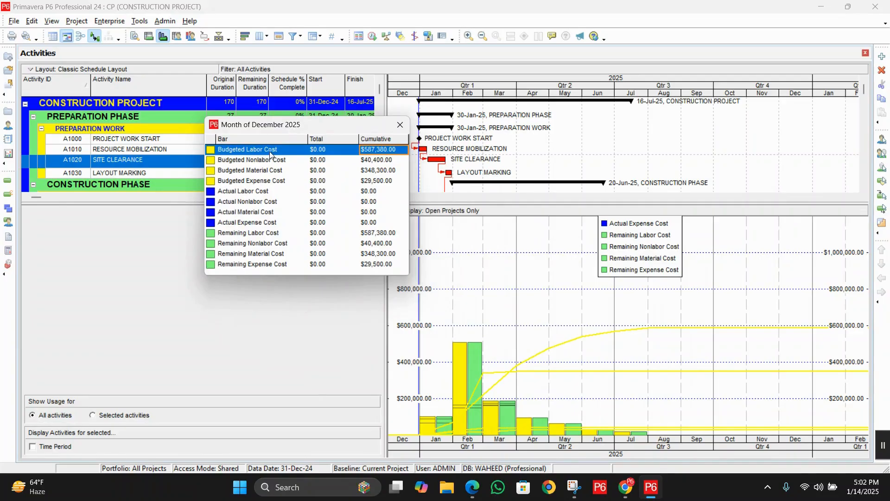
{"action": "left_click", "coordinate": [383, 160]}
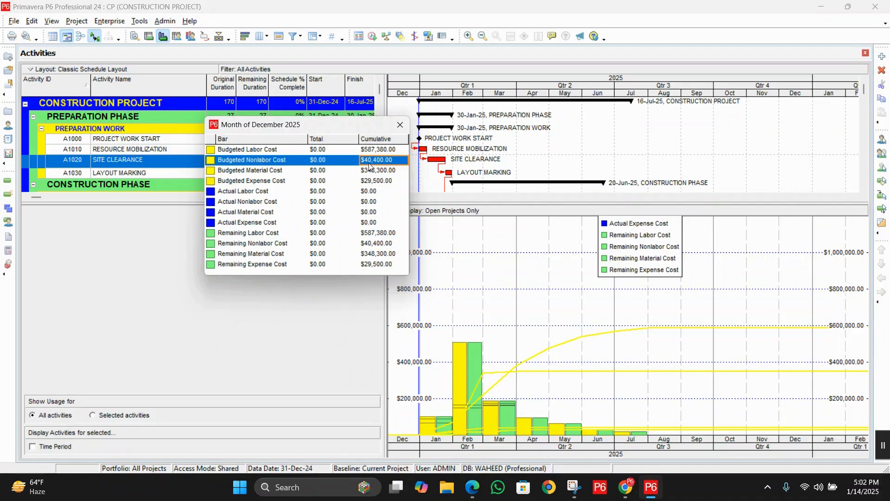
{"action": "left_click", "coordinate": [378, 171]}
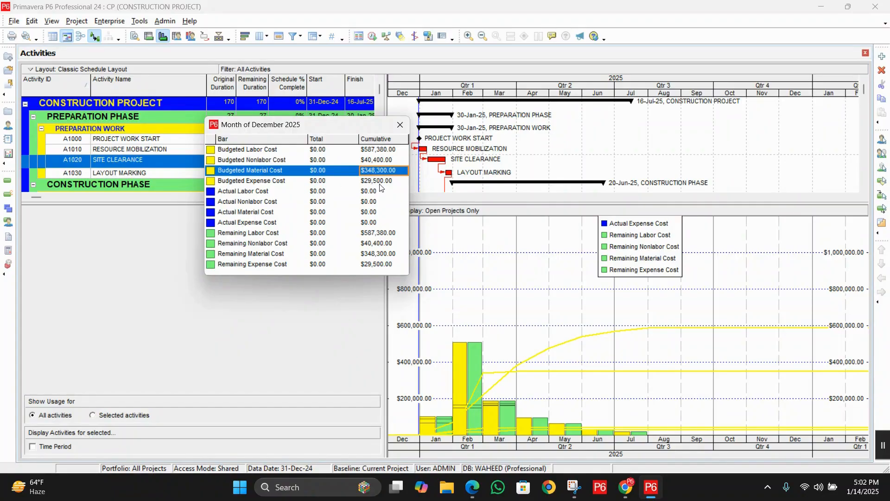
{"action": "left_click", "coordinate": [382, 182]}
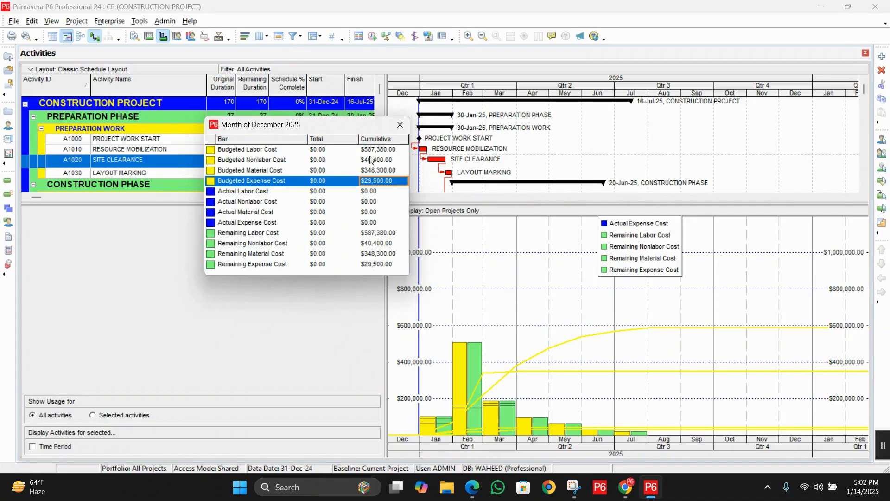
{"action": "left_click", "coordinate": [284, 150]}
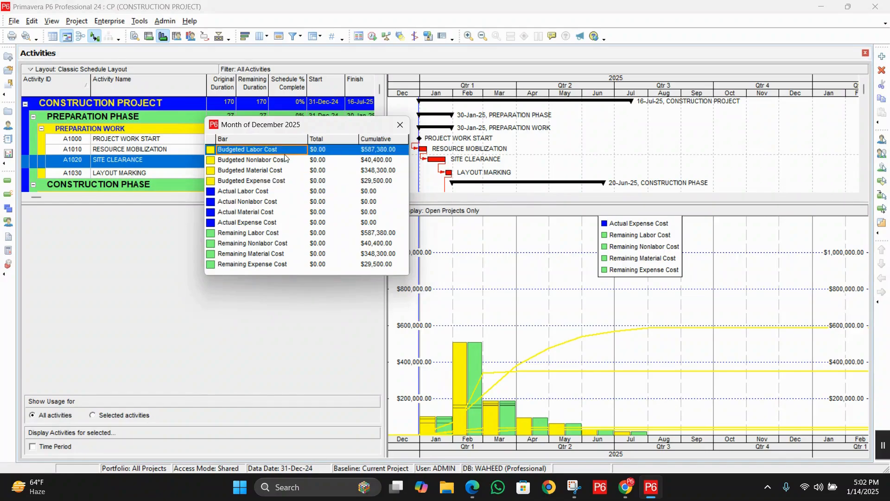
{"action": "left_click", "coordinate": [285, 160]}
{"action": "left_click", "coordinate": [286, 171]}
{"action": "left_click", "coordinate": [287, 181]}
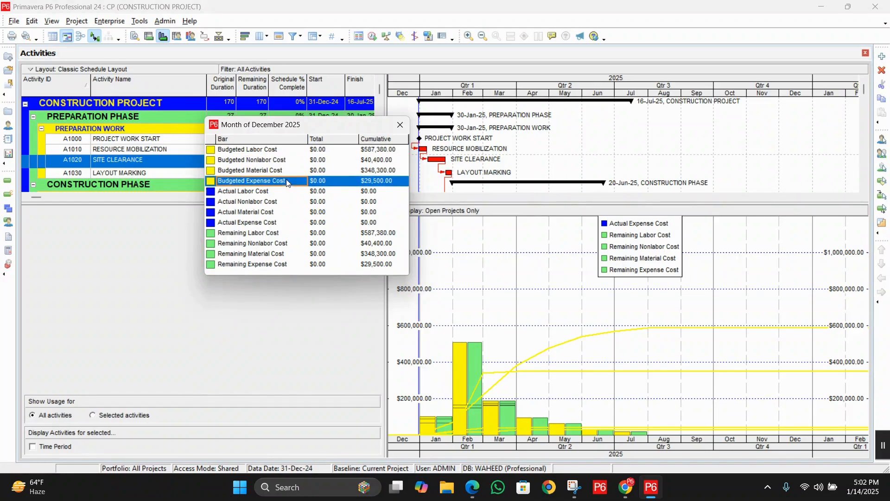
{"action": "left_click", "coordinate": [283, 153]}
{"action": "left_click", "coordinate": [284, 161]}
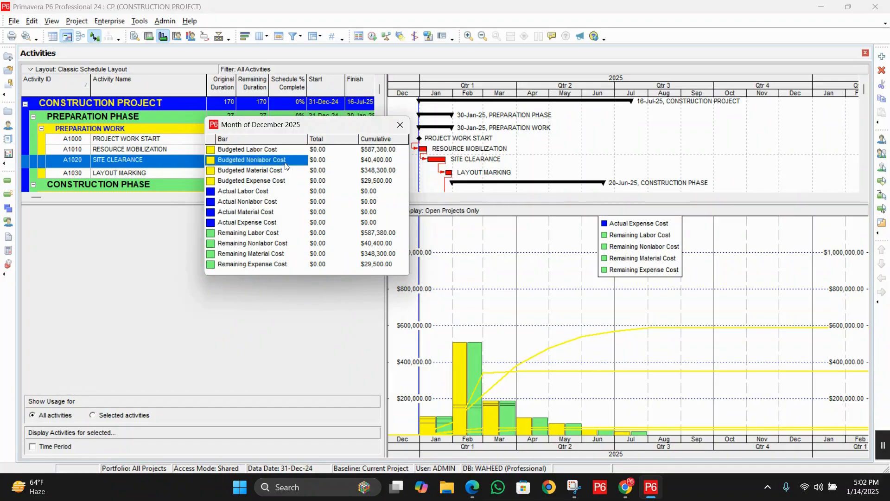
{"action": "left_click", "coordinate": [286, 171]}
{"action": "left_click", "coordinate": [287, 181]}
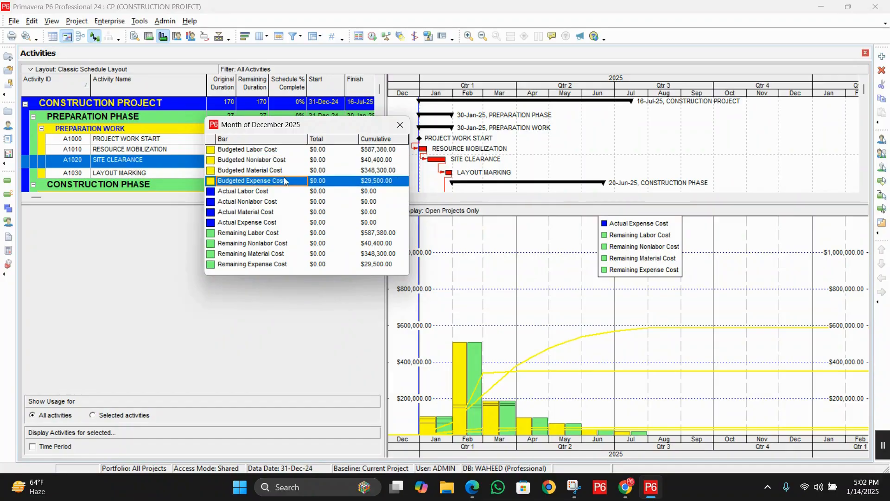
Step: Review the remaining and actual cost rows for December 2025 and close the figures
{"action": "left_click", "coordinate": [271, 234]}
{"action": "left_click", "coordinate": [270, 243]}
{"action": "left_click", "coordinate": [273, 253]}
{"action": "left_click", "coordinate": [275, 264]}
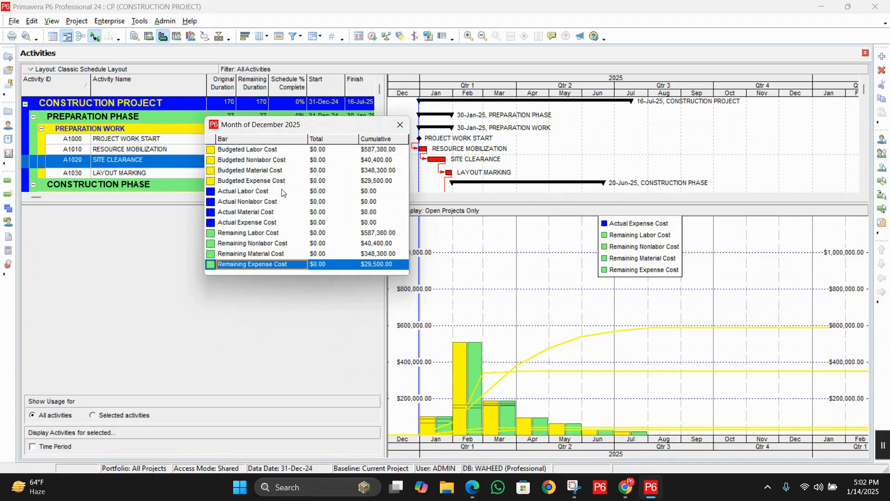
{"action": "left_click", "coordinate": [264, 201]}
{"action": "left_click", "coordinate": [268, 212]}
{"action": "left_click", "coordinate": [271, 223]}
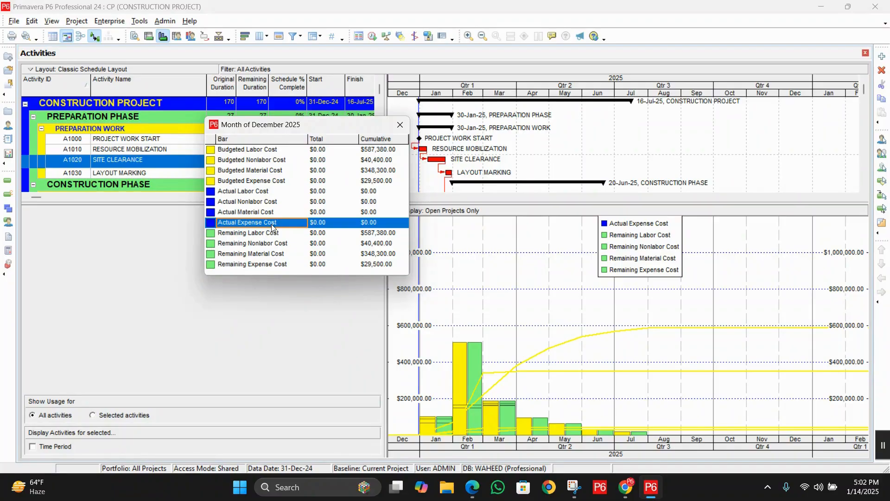
{"action": "left_click", "coordinate": [398, 131]}
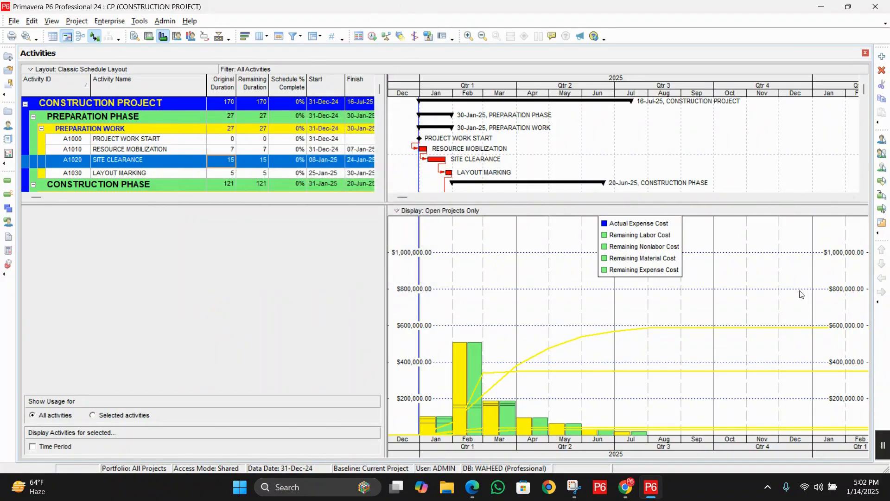
Step: Filter the usage profile to Total only, excluding Labor, Nonlabor, Material and Expenses
{"action": "right_click", "coordinate": [754, 262]}
{"action": "left_click", "coordinate": [794, 282]}
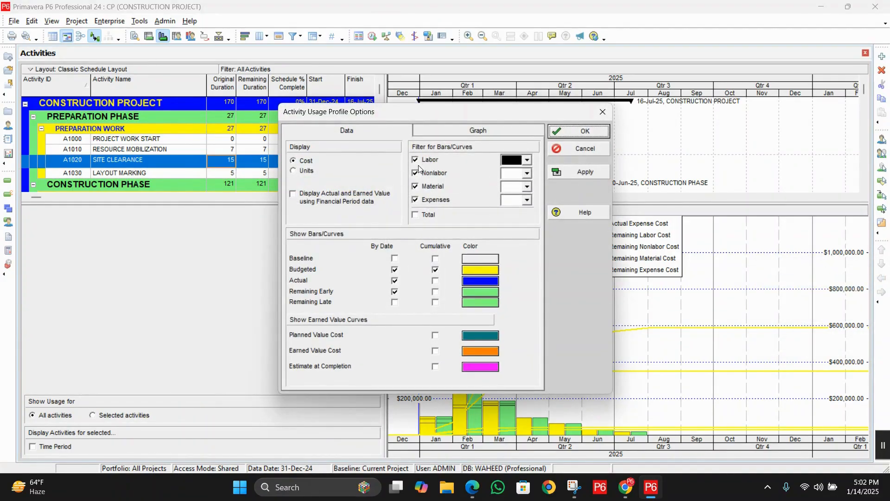
{"action": "left_click", "coordinate": [429, 187]}
{"action": "left_click", "coordinate": [434, 176]}
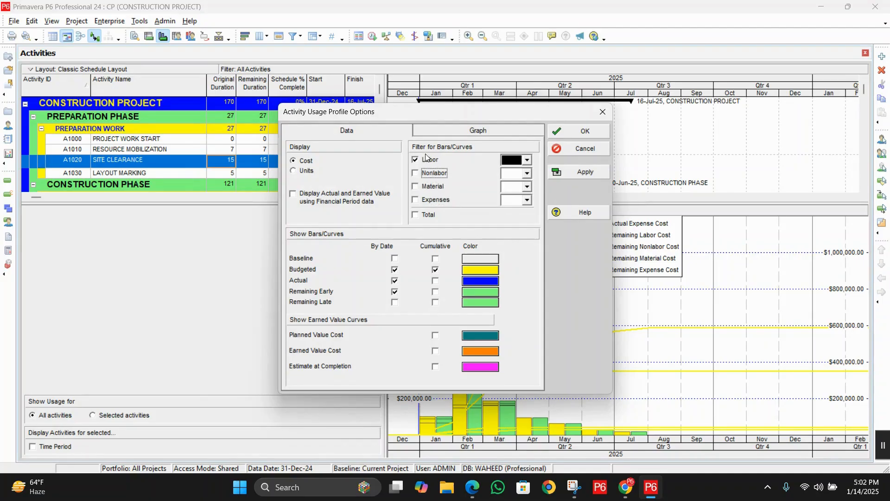
{"action": "left_click", "coordinate": [439, 161]}
{"action": "left_click", "coordinate": [459, 130]}
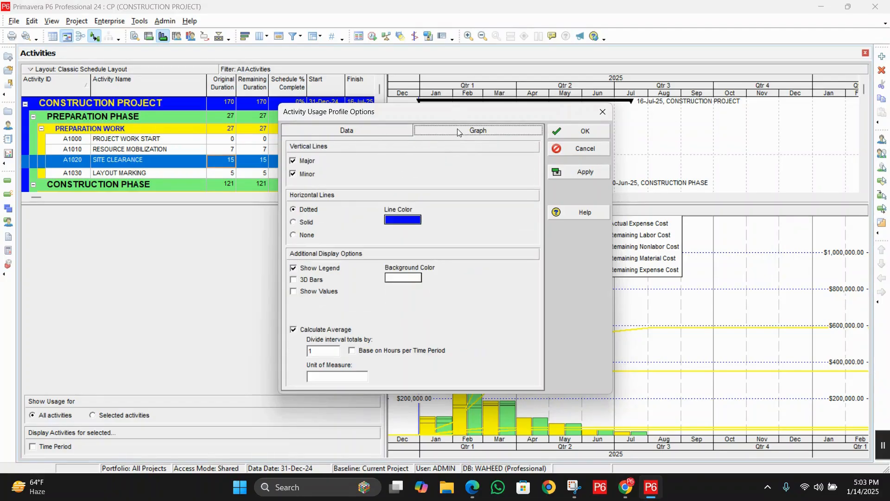
{"action": "left_click", "coordinate": [392, 132]}
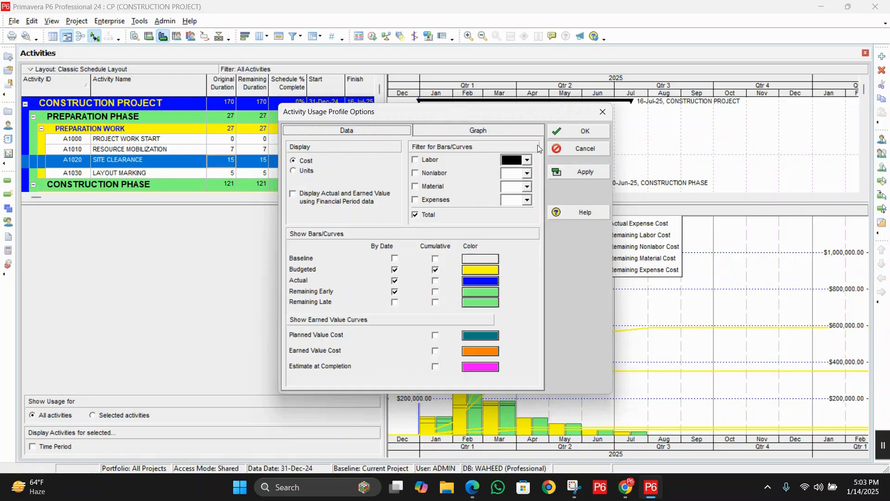
{"action": "left_click", "coordinate": [592, 166]}
{"action": "left_click", "coordinate": [586, 150]}
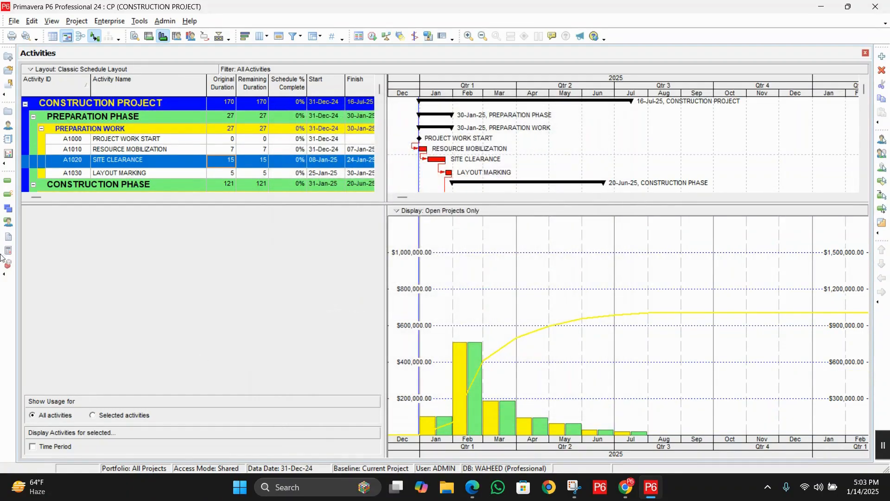
Step: Preview the printed cost profile, examining its bars, cumulative curve and footer legend, and close the preview
{"action": "left_click", "coordinate": [14, 21]}
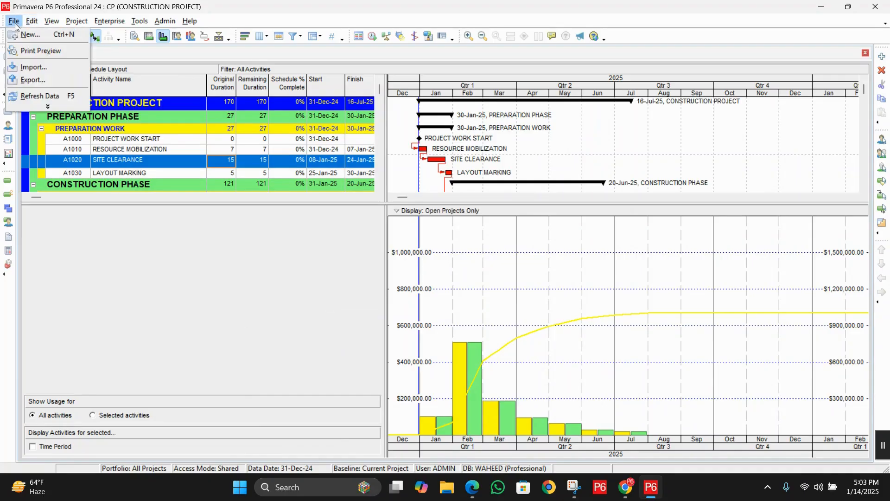
{"action": "left_click", "coordinate": [40, 51]}
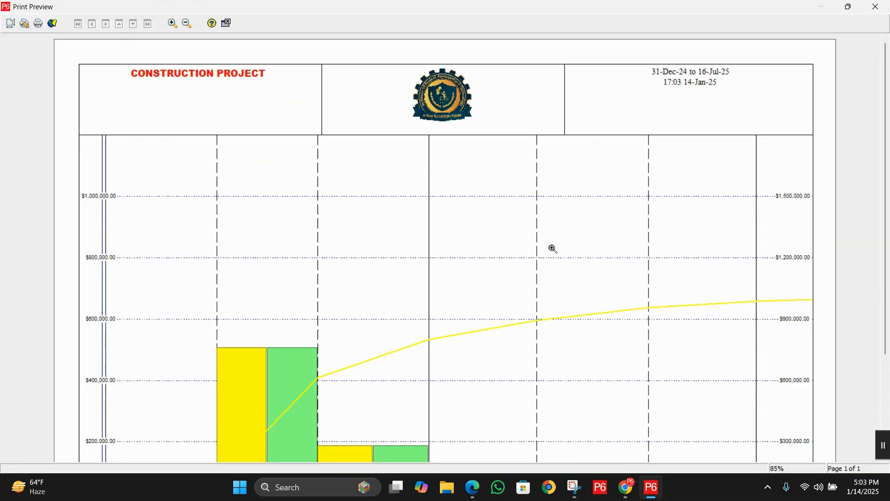
{"action": "left_click_drag", "start_coordinate": [885, 162], "coordinate": [886, 170]}
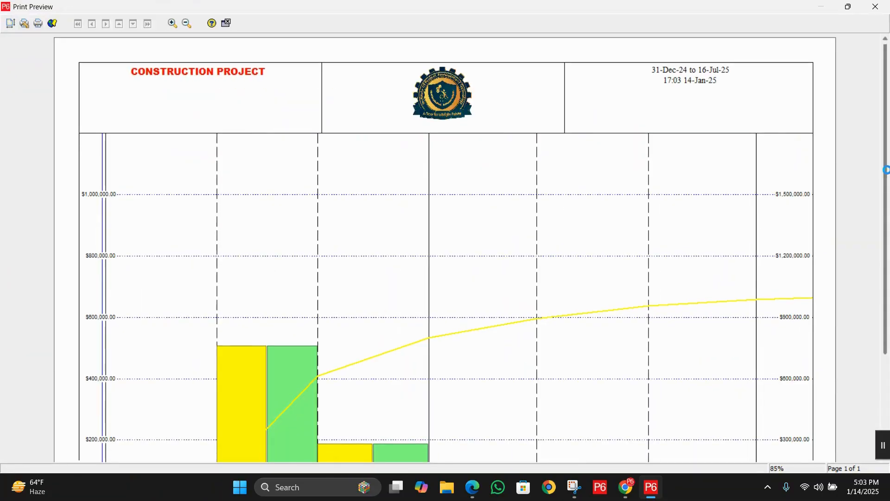
{"action": "left_click_drag", "start_coordinate": [889, 314], "coordinate": [889, 312]}
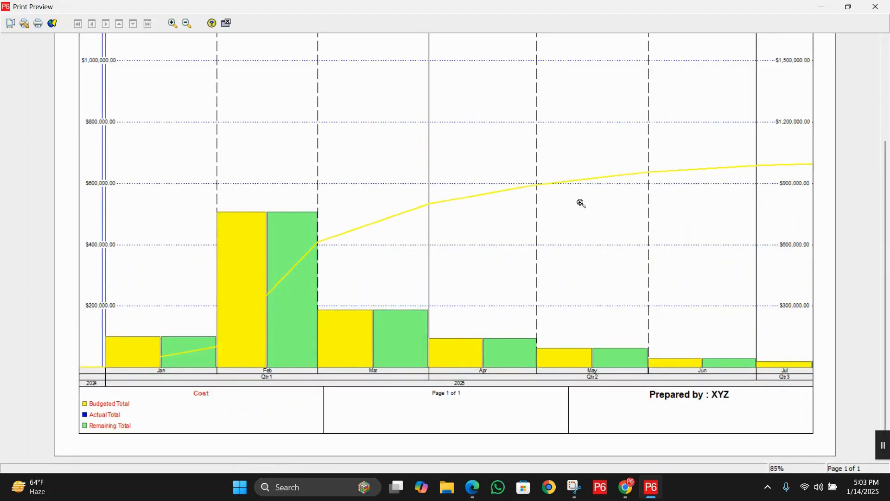
{"action": "left_click", "coordinate": [876, 6]}
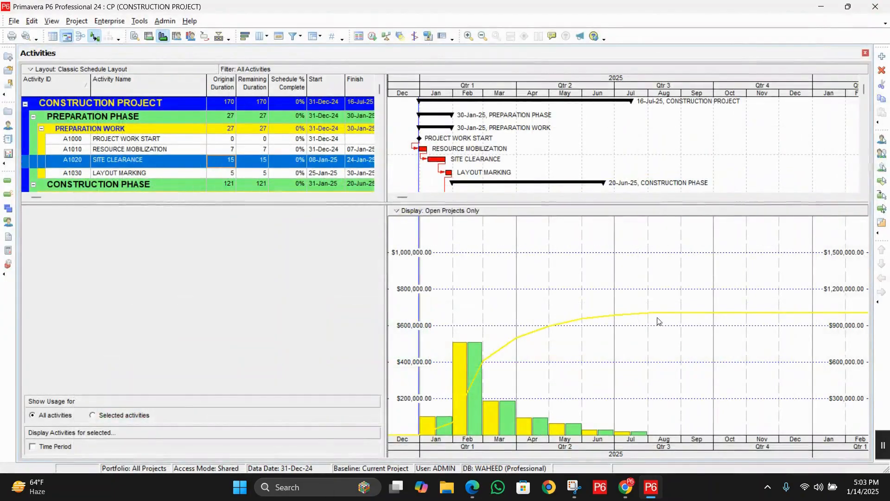
{"action": "right_click", "coordinate": [654, 286]}
{"action": "left_click", "coordinate": [686, 302]}
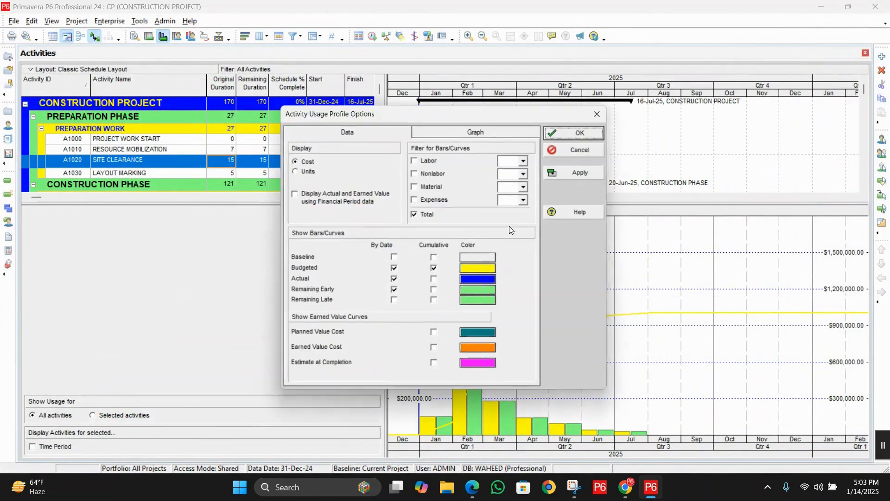
{"action": "left_click", "coordinate": [480, 270]}
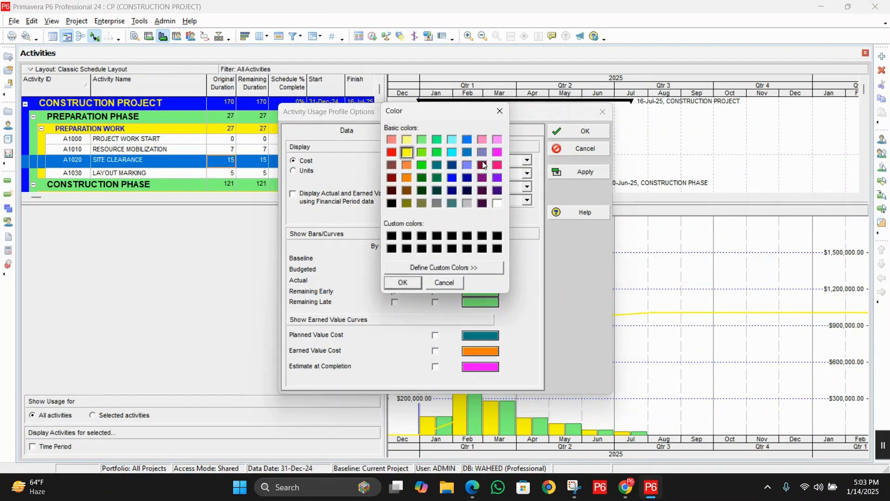
{"action": "left_click", "coordinate": [402, 282]}
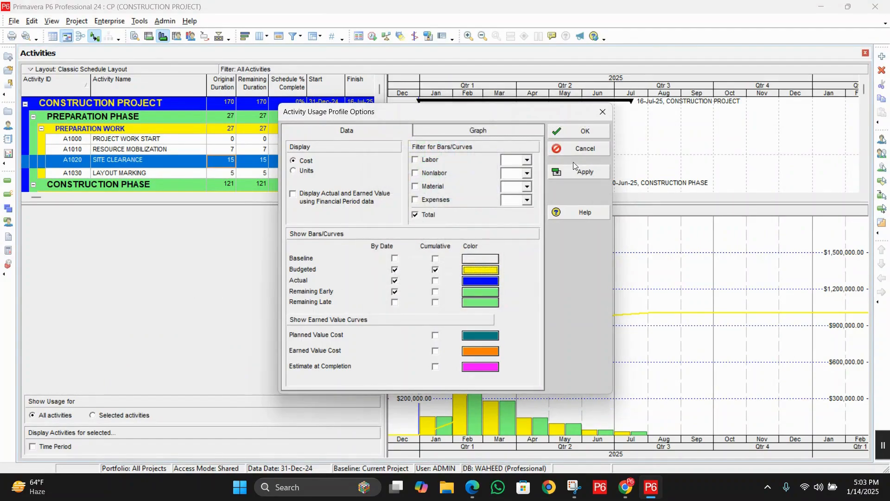
{"action": "left_click", "coordinate": [579, 151]}
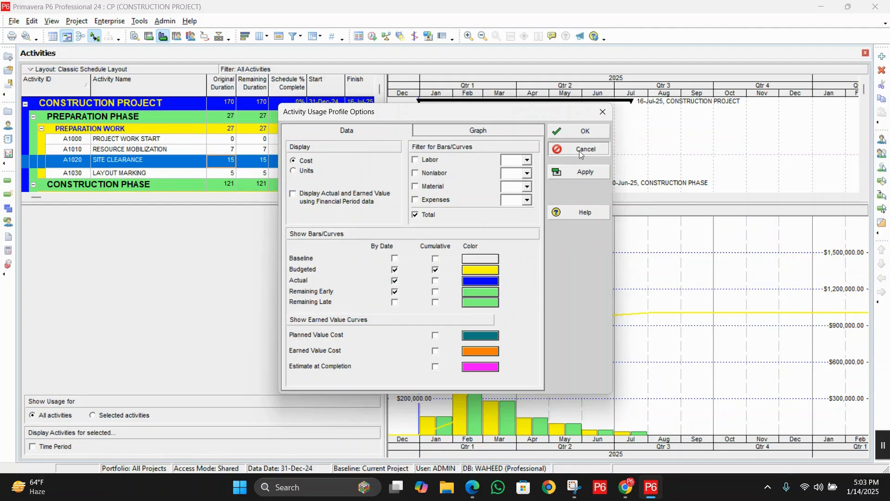